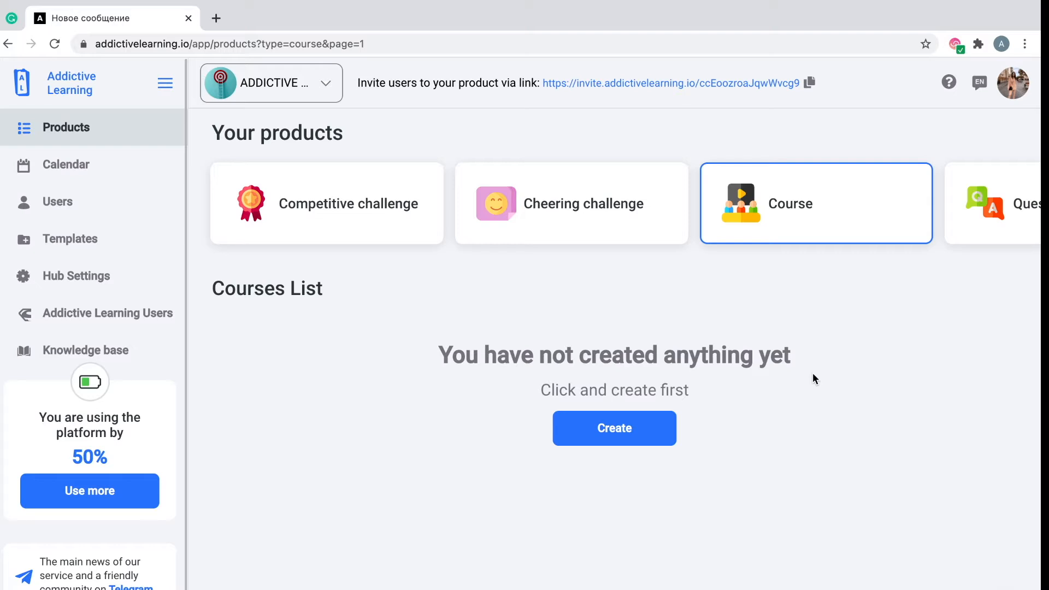
# Start creating a new product of type Course.
pyautogui.click(71, 132)
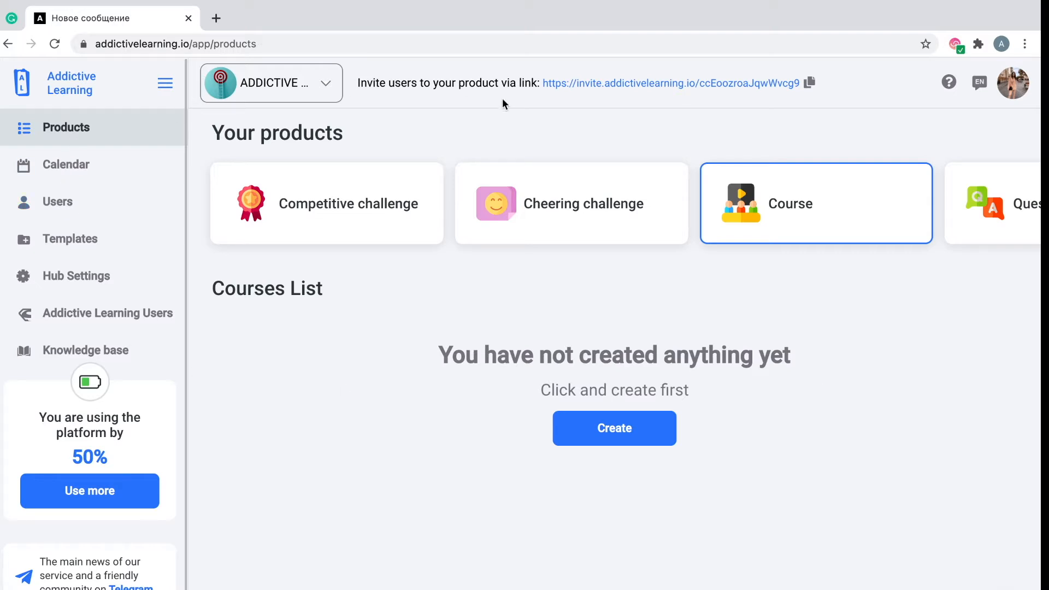
pyautogui.click(790, 199)
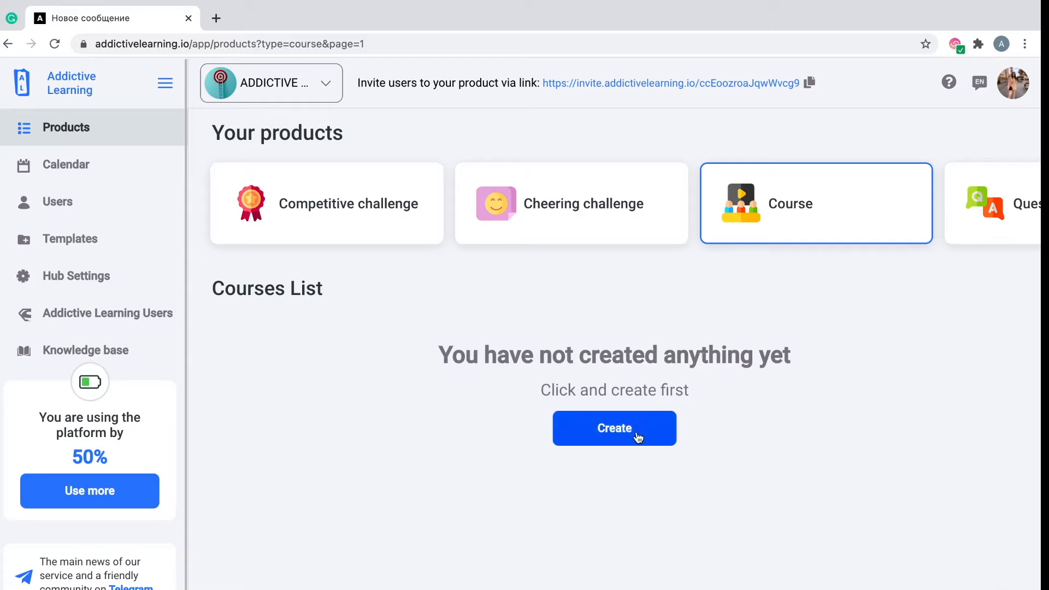
pyautogui.click(637, 436)
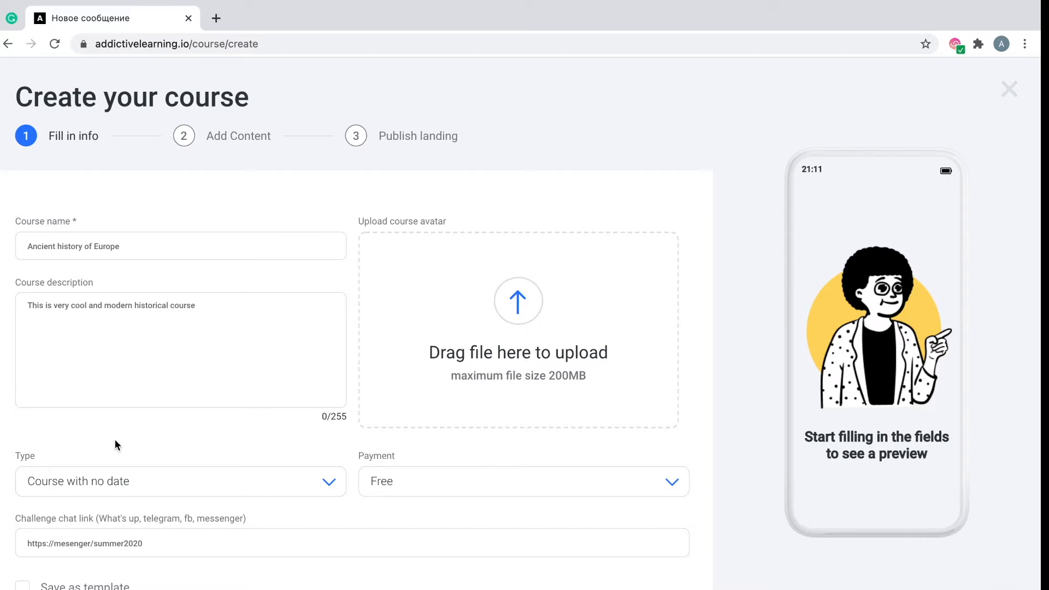
# Look through the available course type options and payment options without changing either.
pyautogui.click(266, 491)
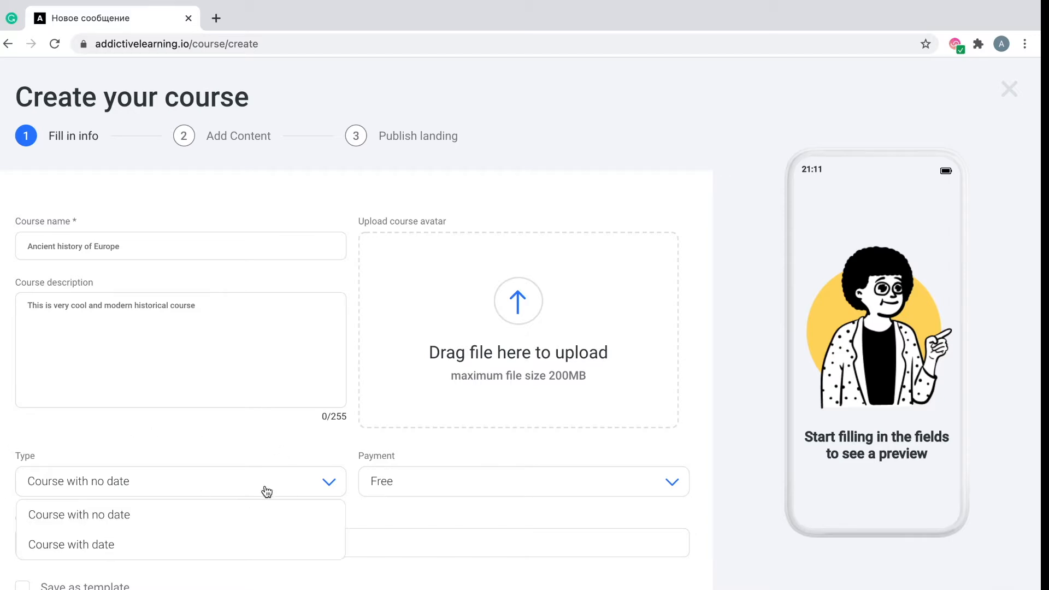
pyautogui.click(267, 492)
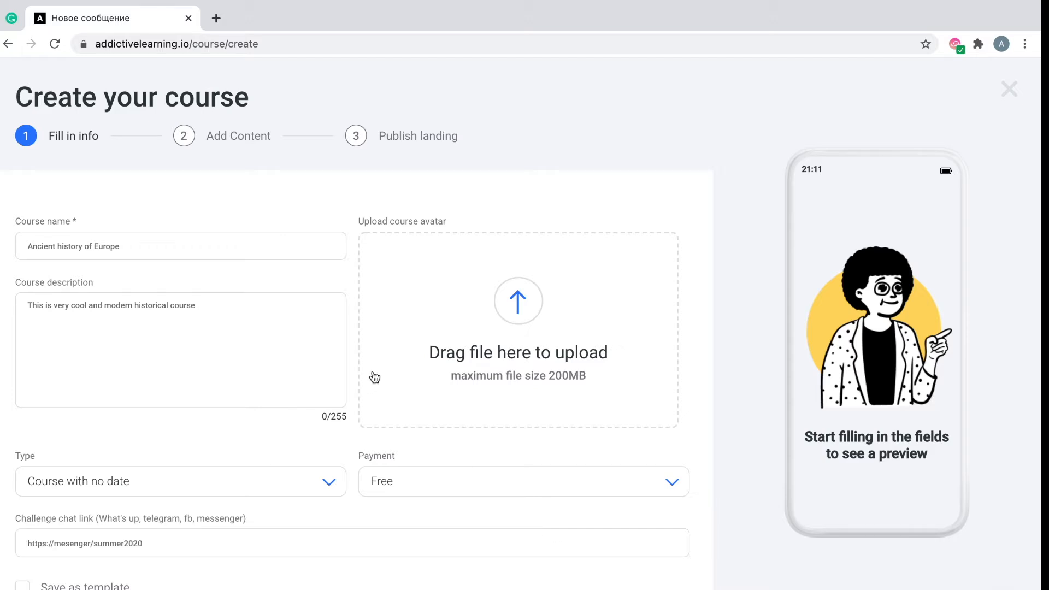
pyautogui.click(423, 492)
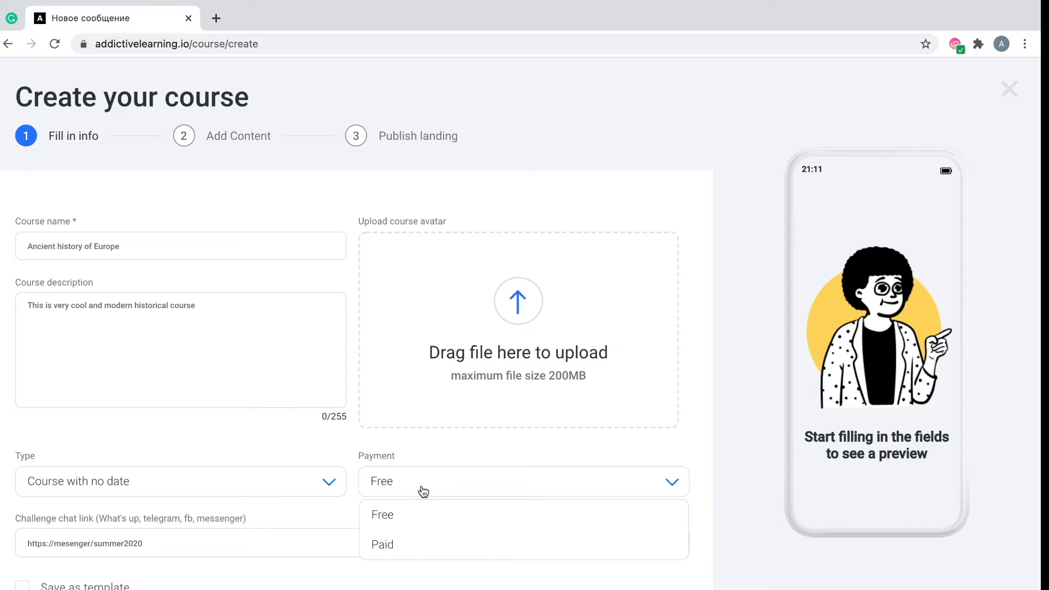
pyautogui.click(224, 430)
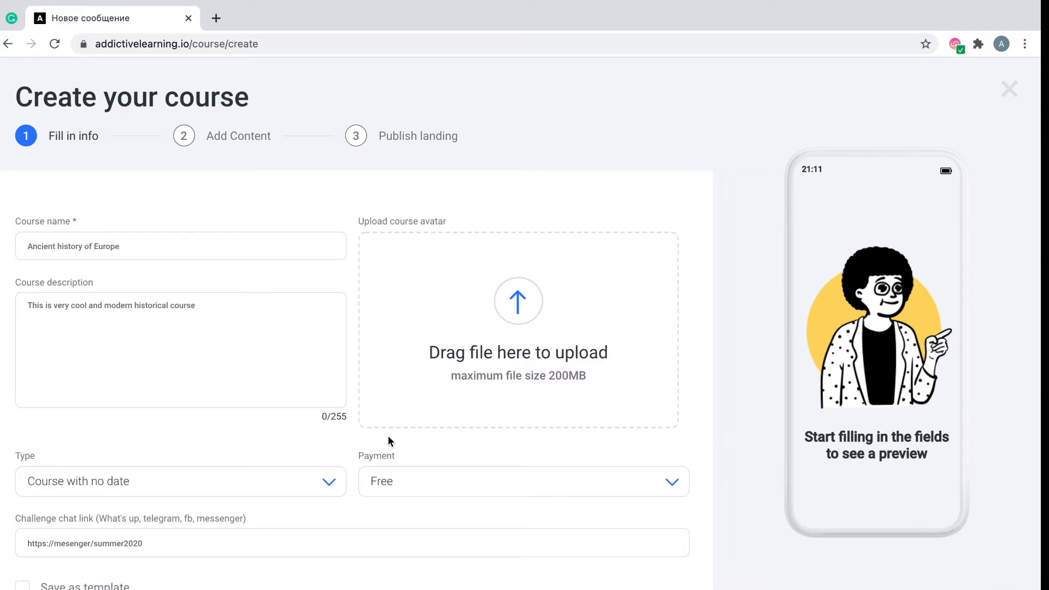
# Fill the challenge chat link with the first suggested Telegram invite link and name the course Healthy Lifestyle Course.
pyautogui.click(202, 543)
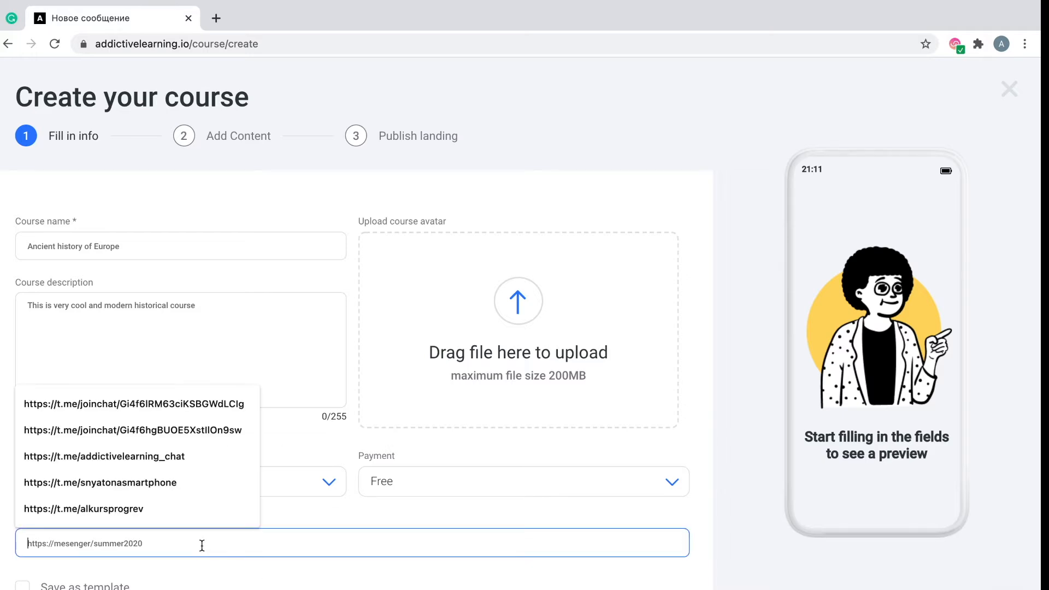
pyautogui.click(169, 415)
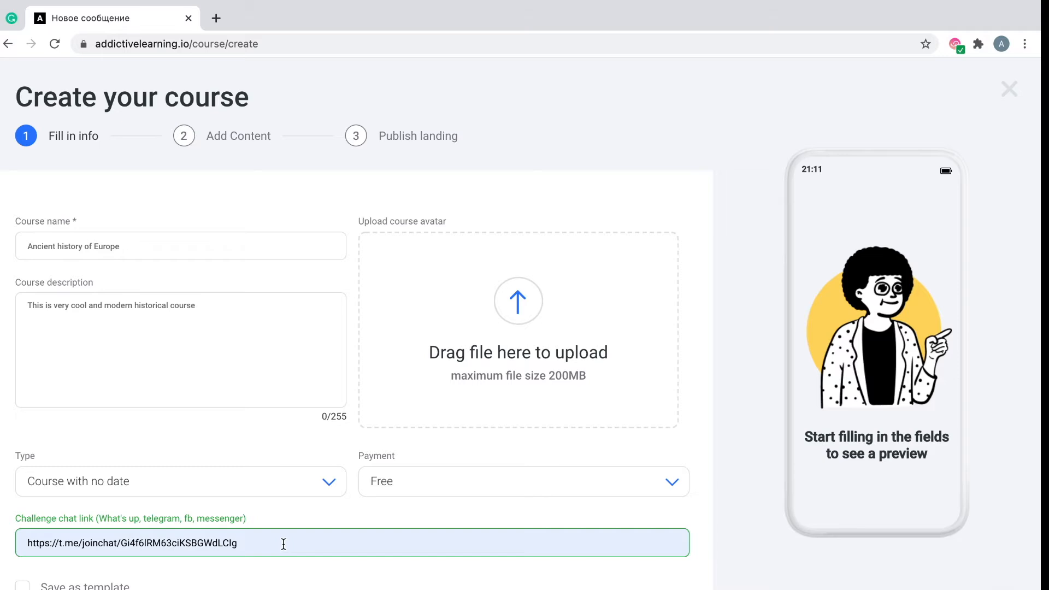
pyautogui.click(171, 248)
pyautogui.click(196, 215)
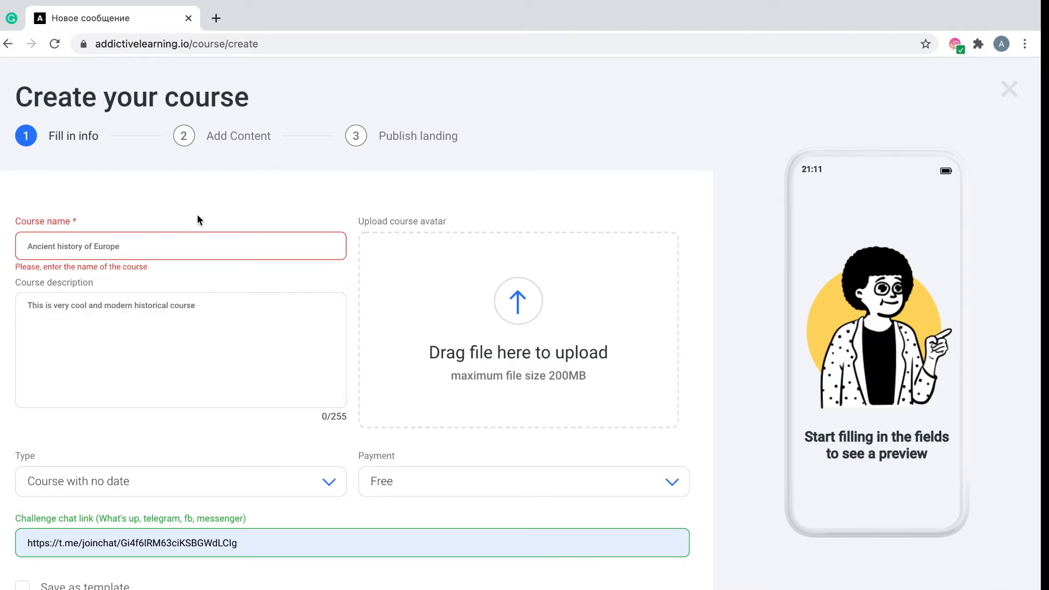
pyautogui.click(170, 244)
pyautogui.write('He')
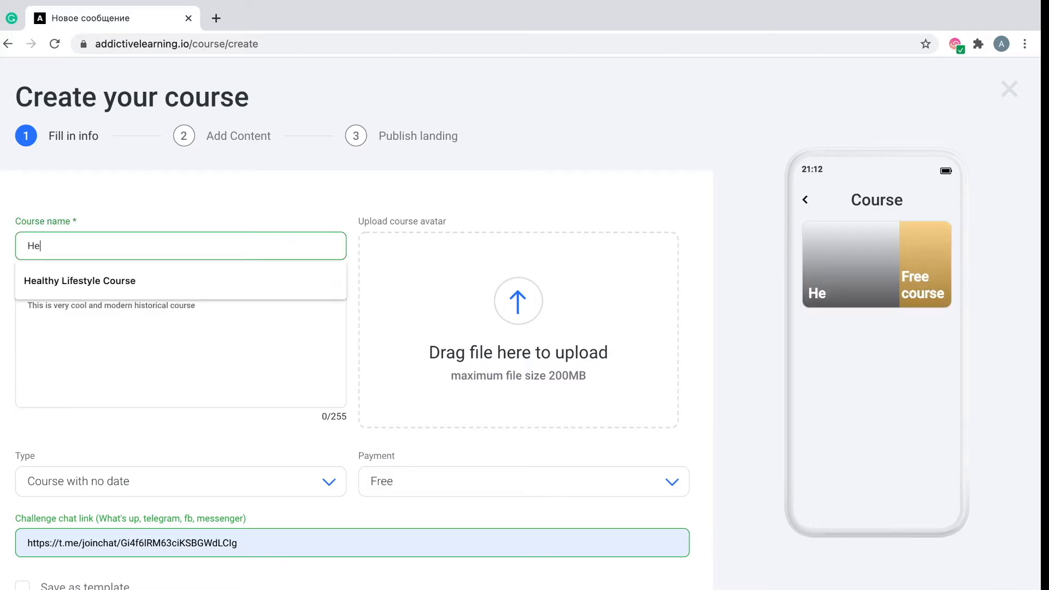
pyautogui.write('alt')
pyautogui.click(178, 273)
# Enter the course description "In this course you will learn how to be healthy both physically and mentally.".
pyautogui.click(161, 344)
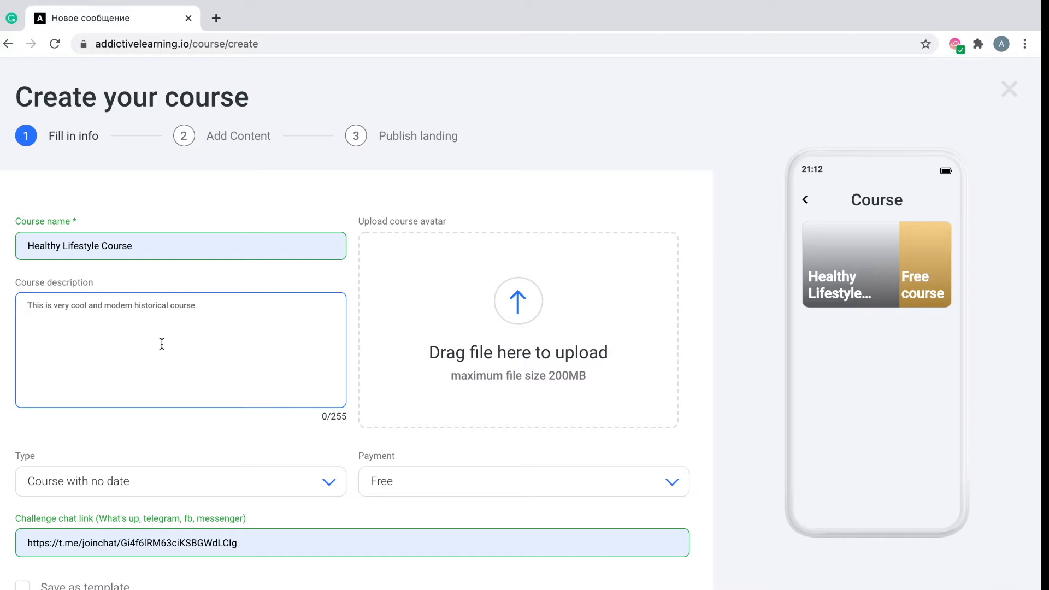
pyautogui.write('In t')
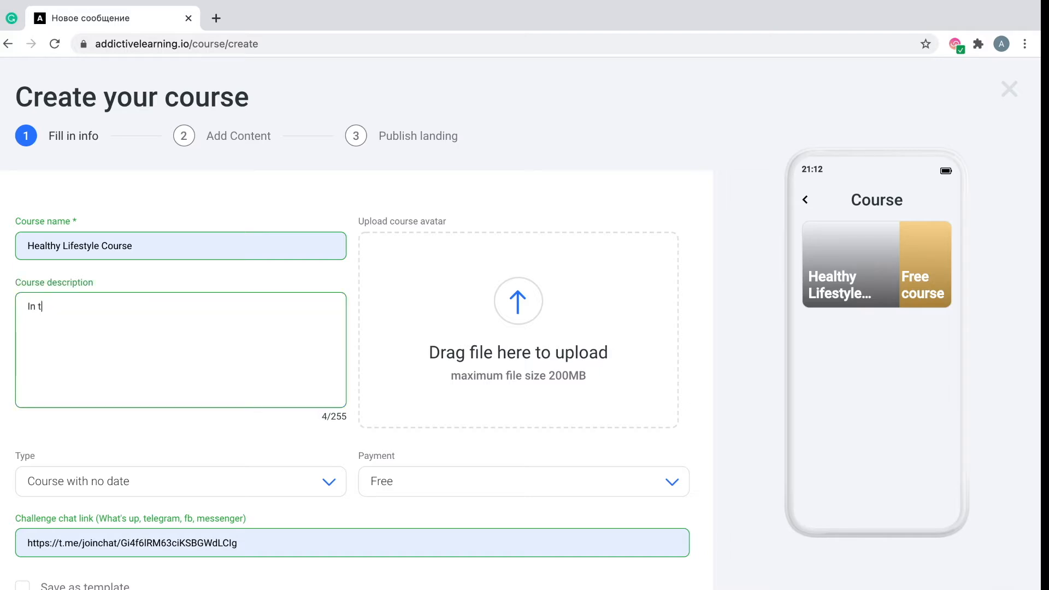
pyautogui.write('his course you will learn how to')
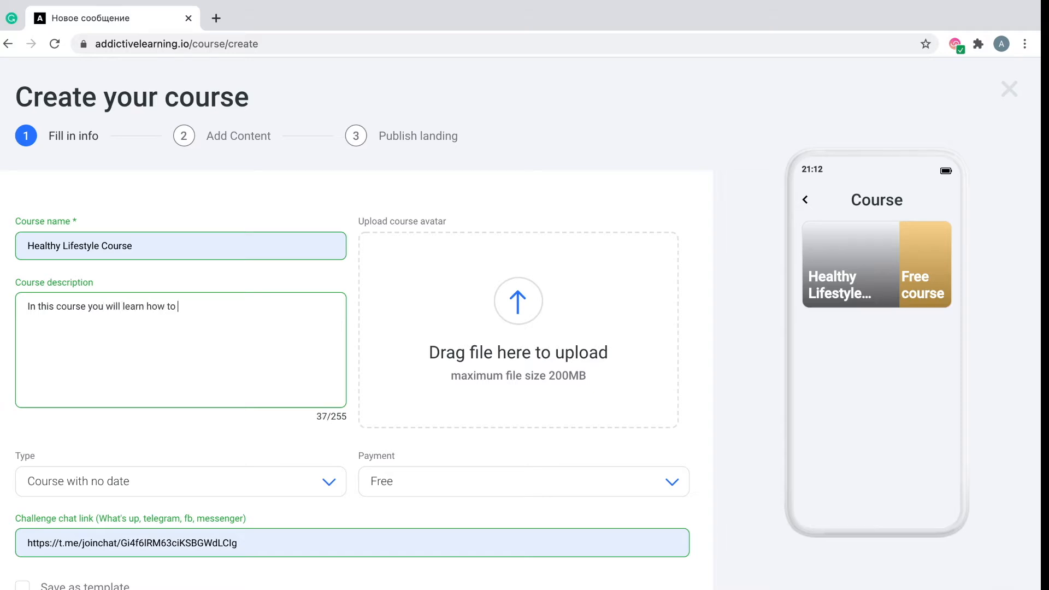
pyautogui.write(' be healthy bith p')
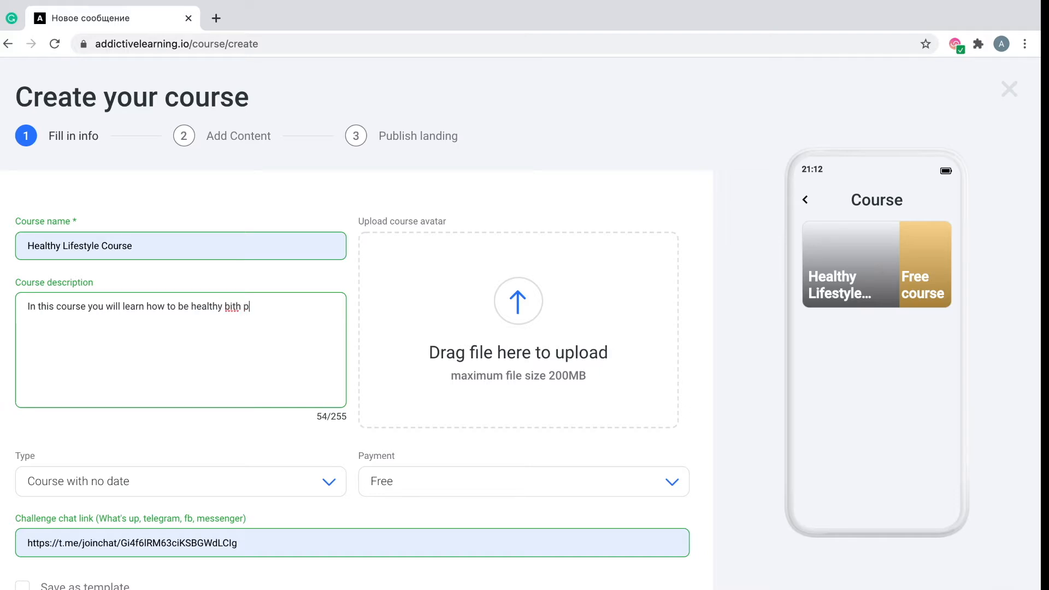
pyautogui.write('hysucally and mentally.')
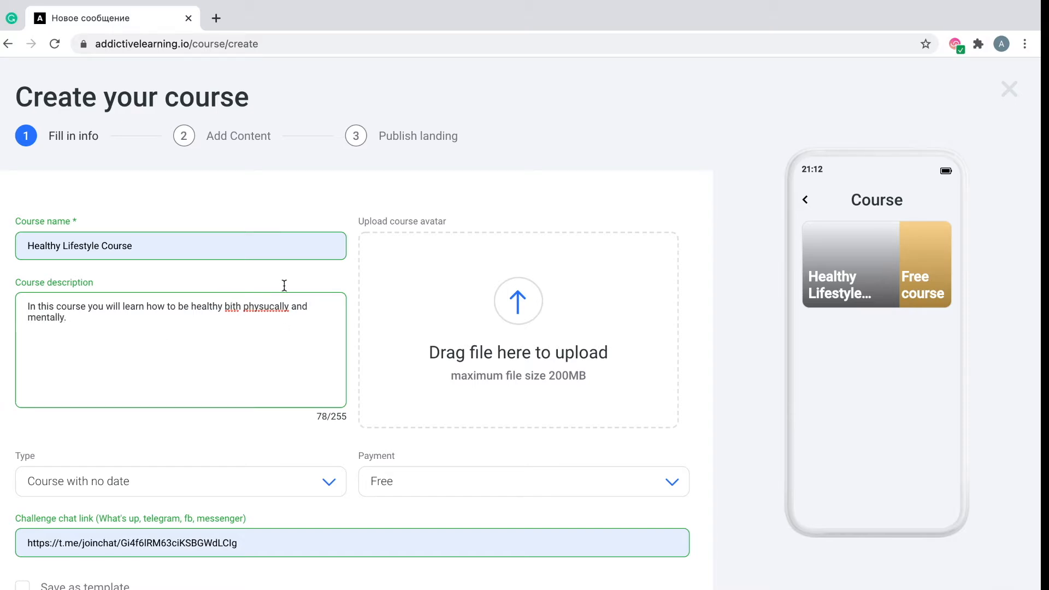
pyautogui.press('BackSpace')
pyautogui.write('o')
pyautogui.click(272, 306)
pyautogui.press('BackSpace')
pyautogui.write('i')
pyautogui.click(244, 341)
# Upload the image 1.png from the Воркшоп folder as the course avatar.
pyautogui.click(544, 292)
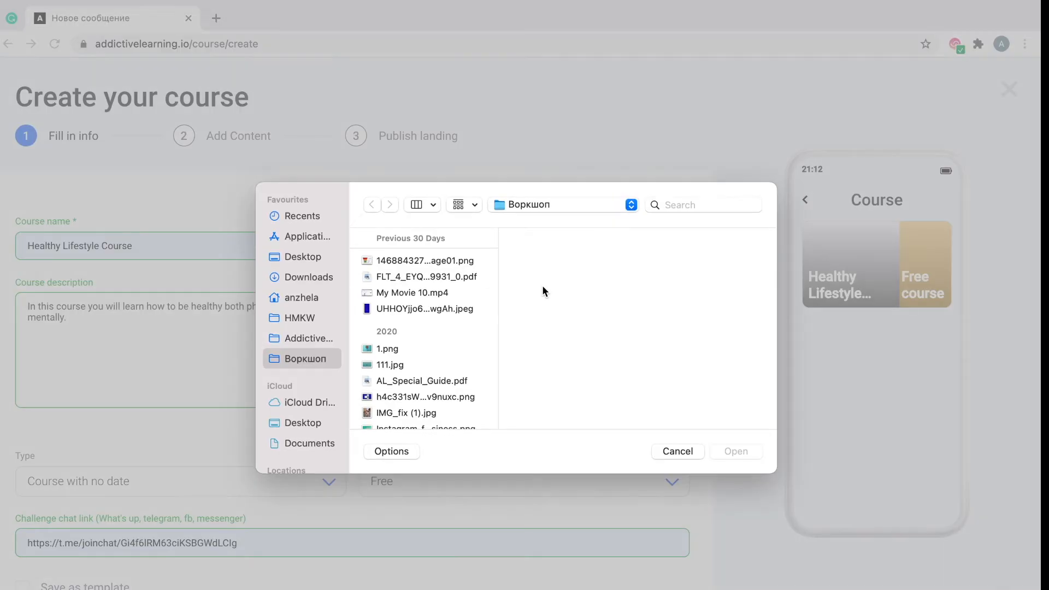
pyautogui.click(397, 349)
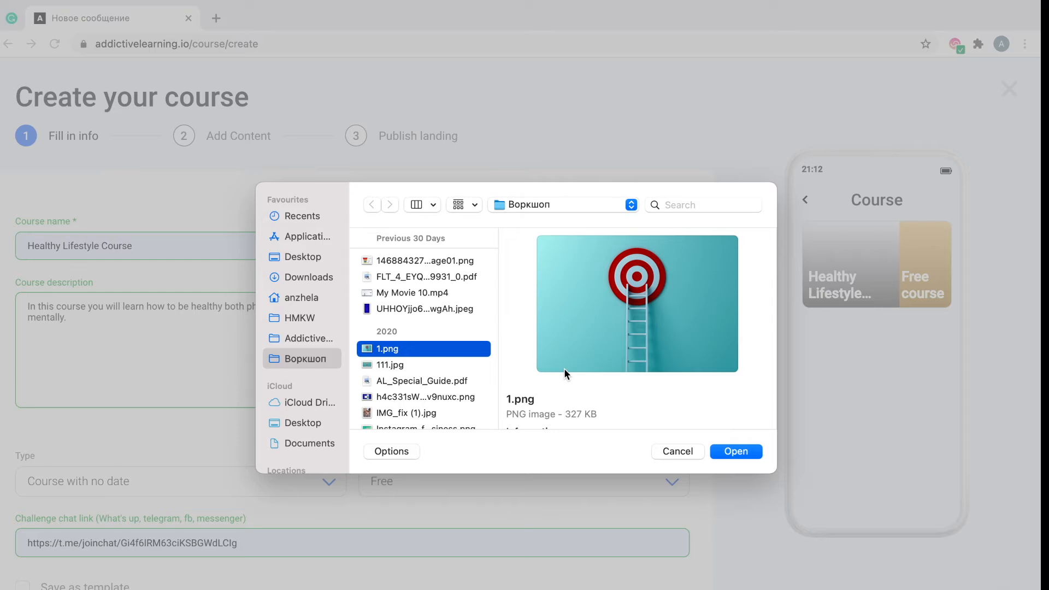
pyautogui.click(736, 452)
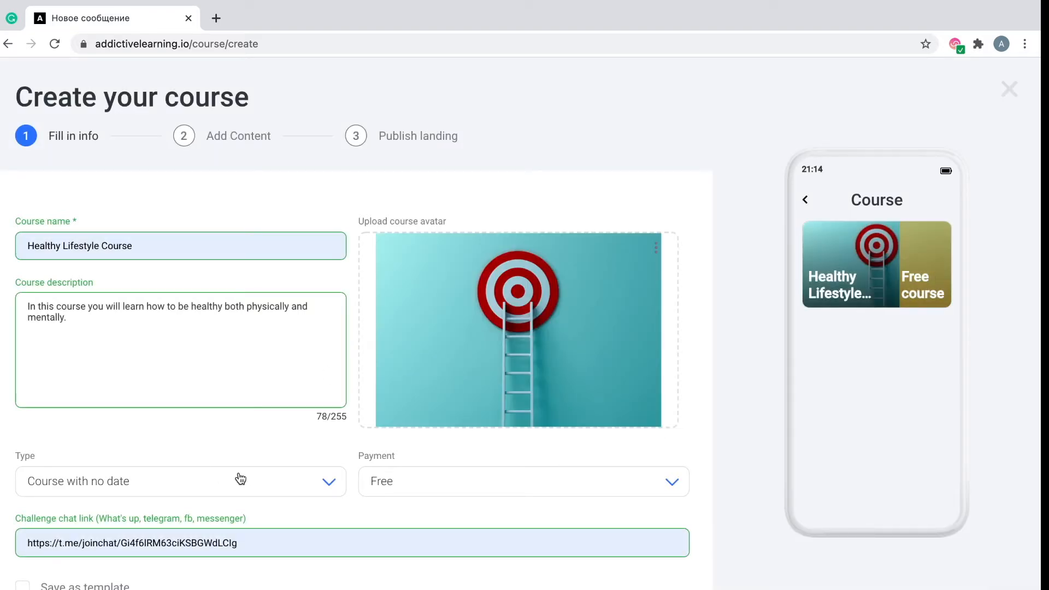
# Change the course type to Course with date.
pyautogui.click(234, 486)
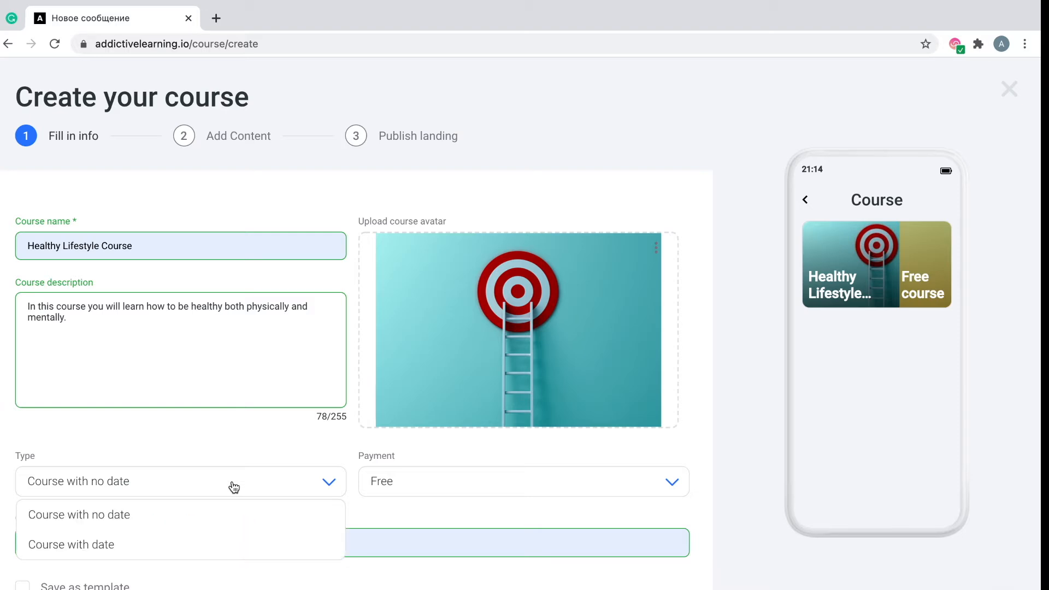
pyautogui.click(219, 415)
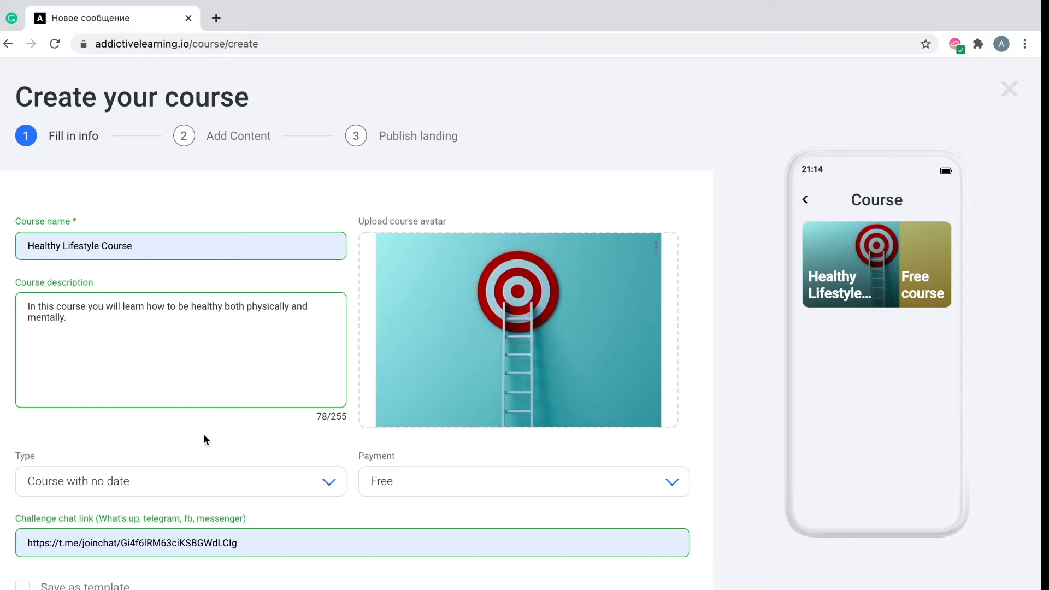
pyautogui.click(169, 484)
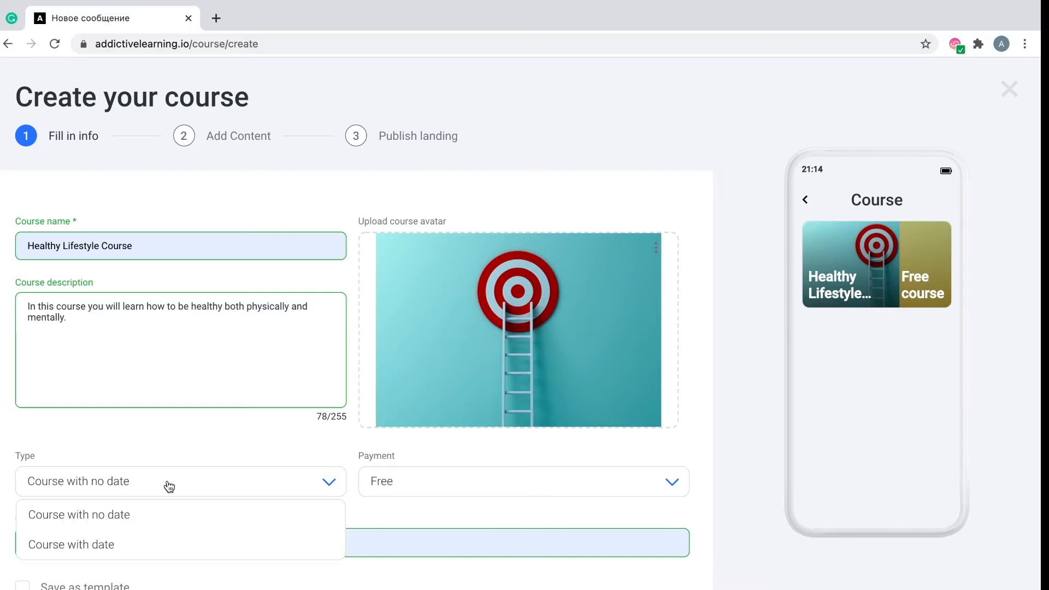
pyautogui.click(134, 545)
# Set the course to start on 21 Jan 2021, end on 30 Jan 2021 and stay available until 28 Feb 2021.
pyautogui.scroll(-1, 181, 387)
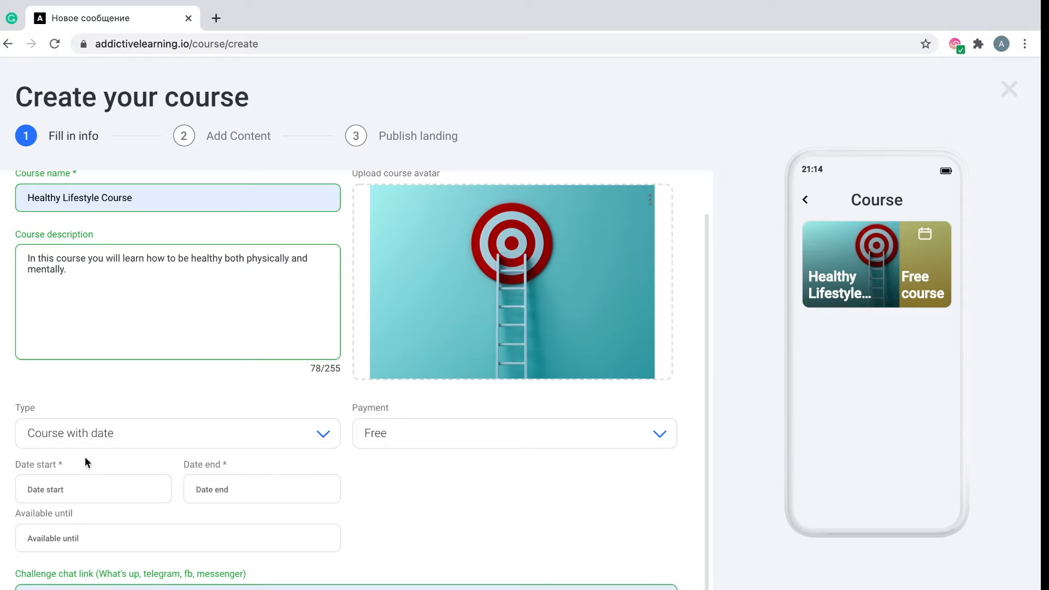
pyautogui.click(74, 483)
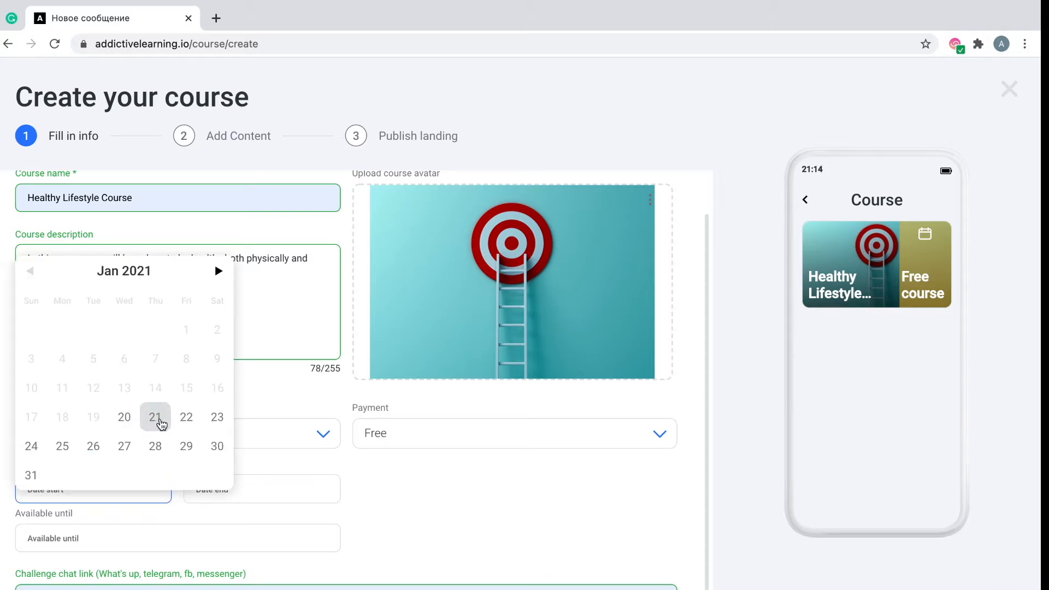
pyautogui.click(157, 421)
pyautogui.click(219, 487)
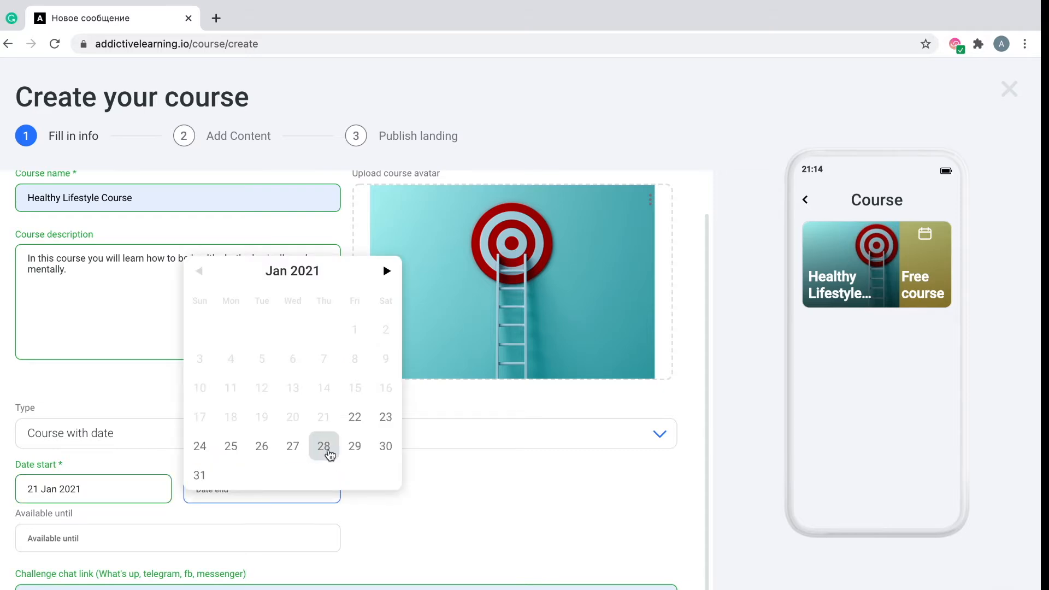
pyautogui.click(387, 447)
pyautogui.click(136, 540)
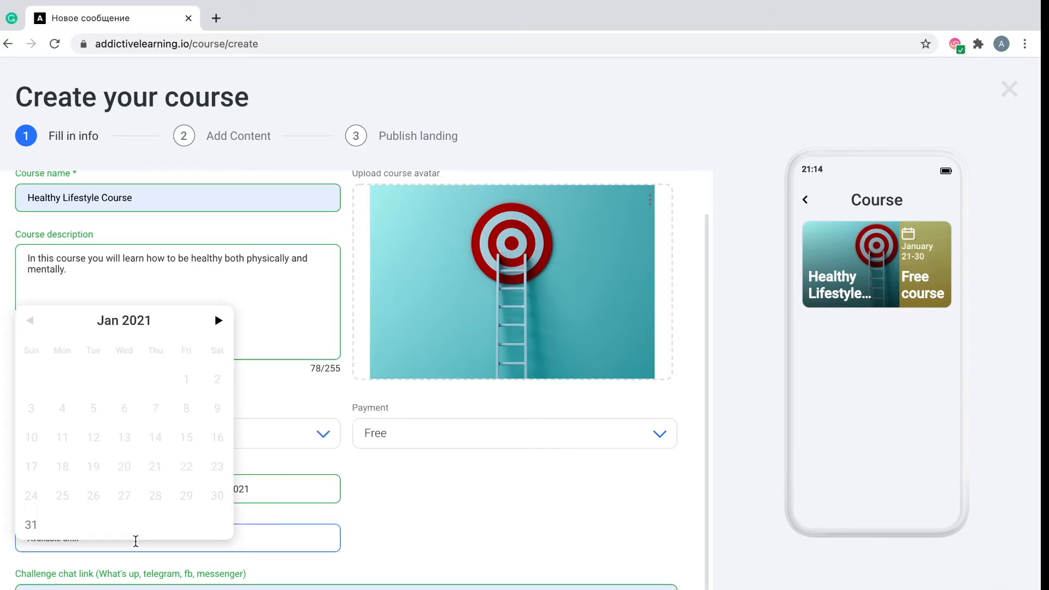
pyautogui.click(225, 332)
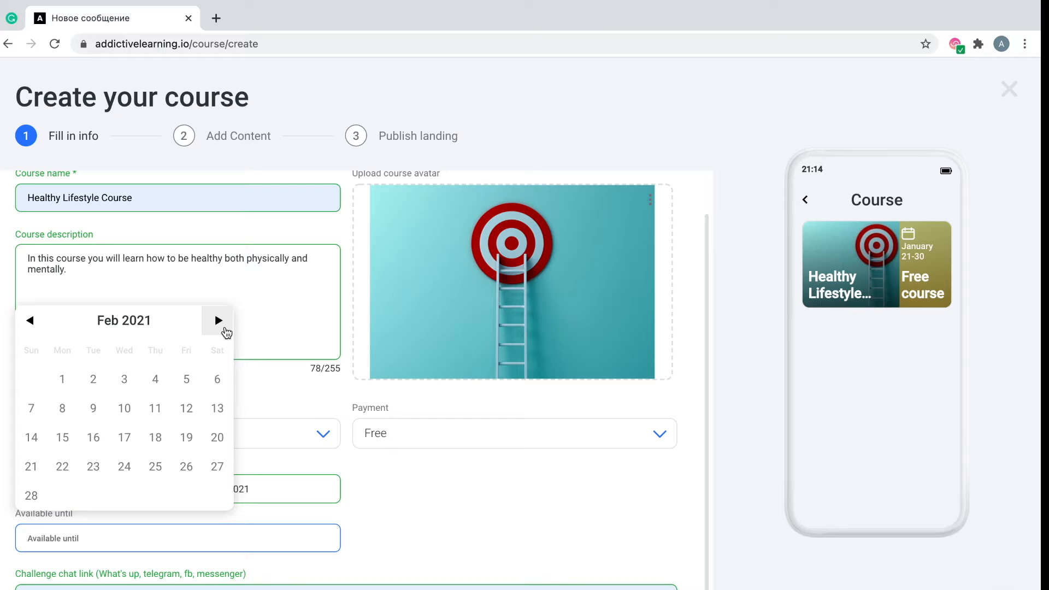
pyautogui.click(23, 496)
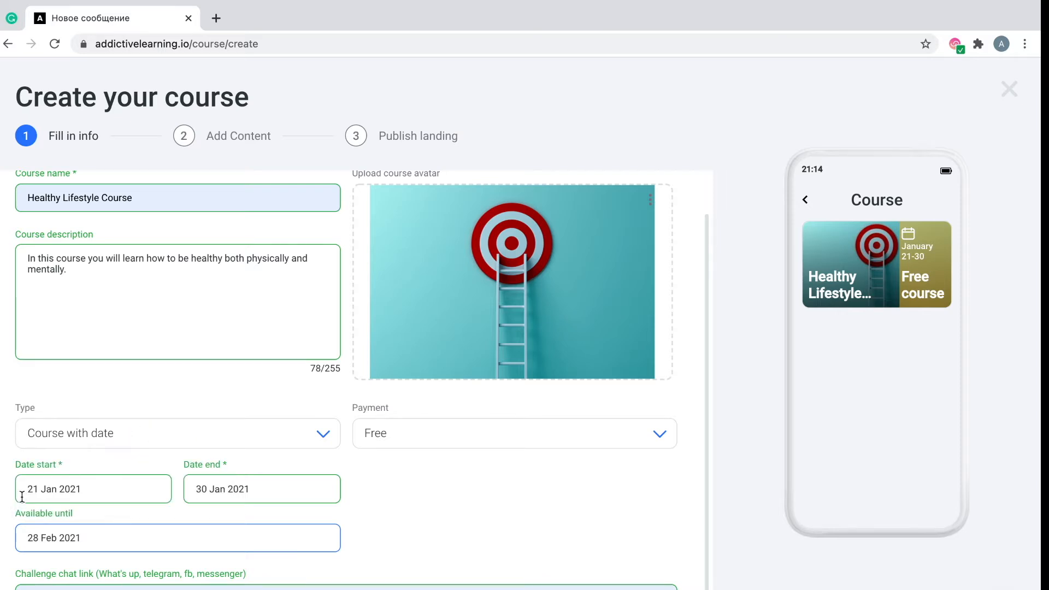
# Check the start date in its calendar and move the course end date to 06 Feb 2021.
pyautogui.scroll(-1, 178, 404)
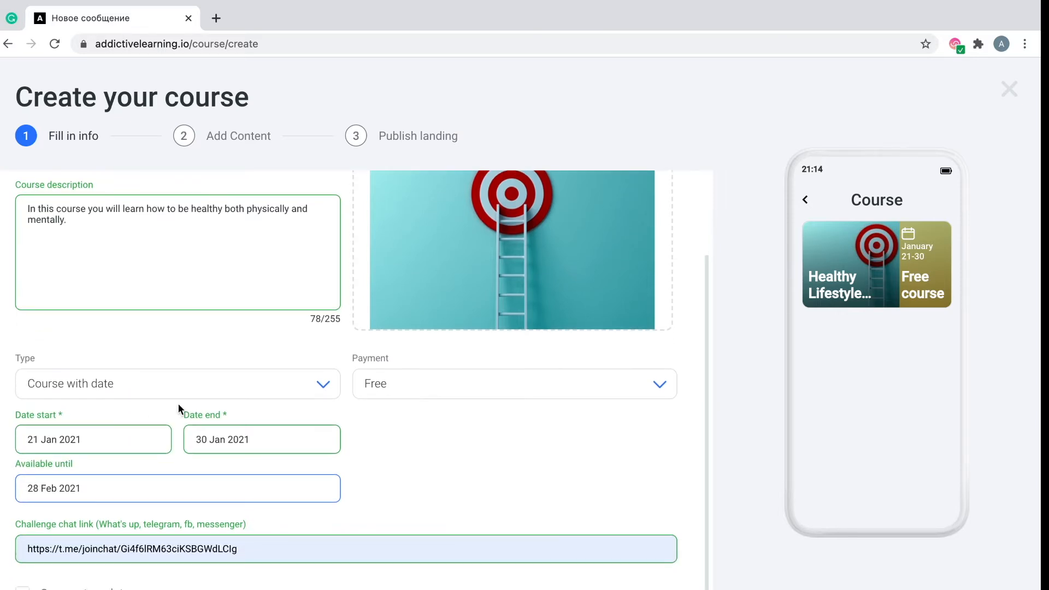
pyautogui.click(109, 445)
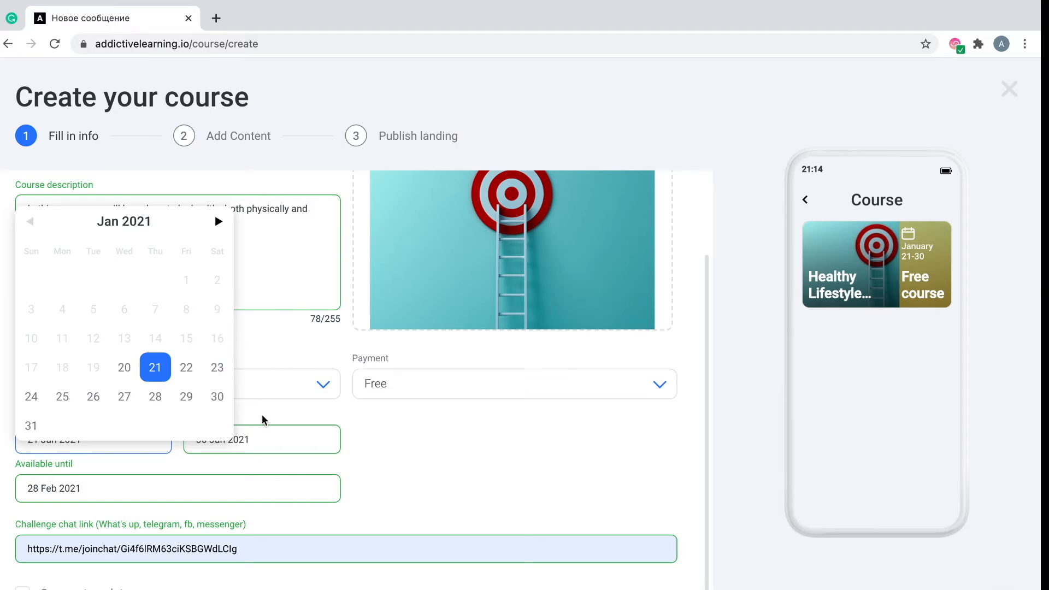
pyautogui.click(381, 450)
pyautogui.click(282, 441)
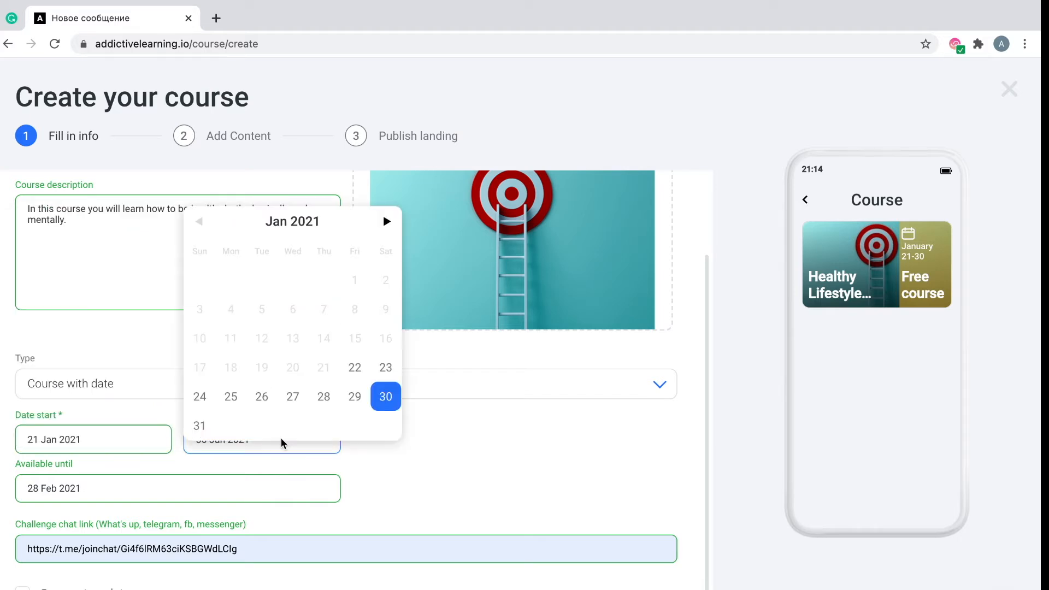
pyautogui.click(385, 222)
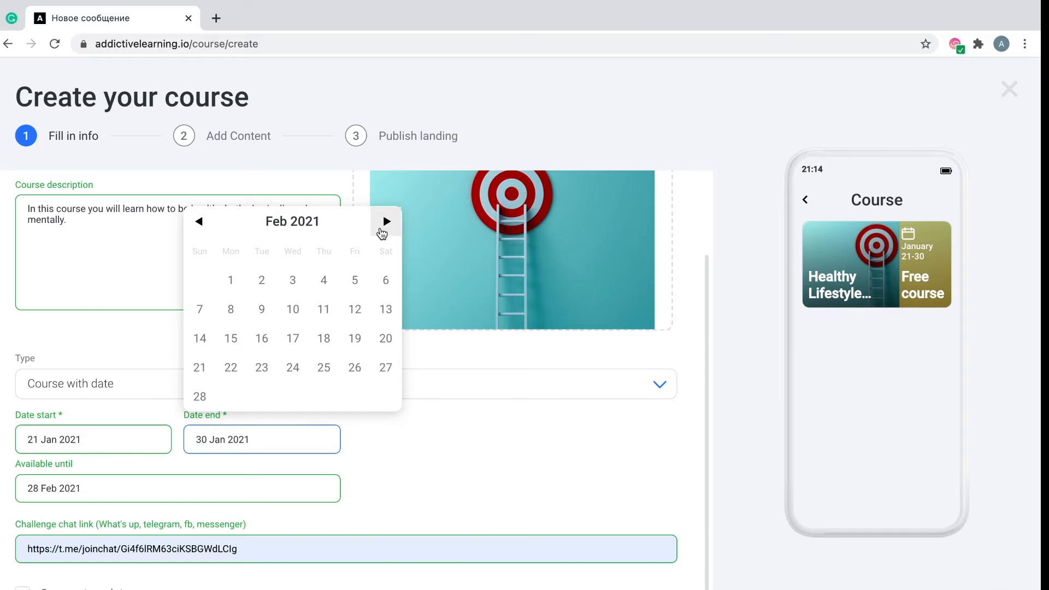
pyautogui.click(385, 280)
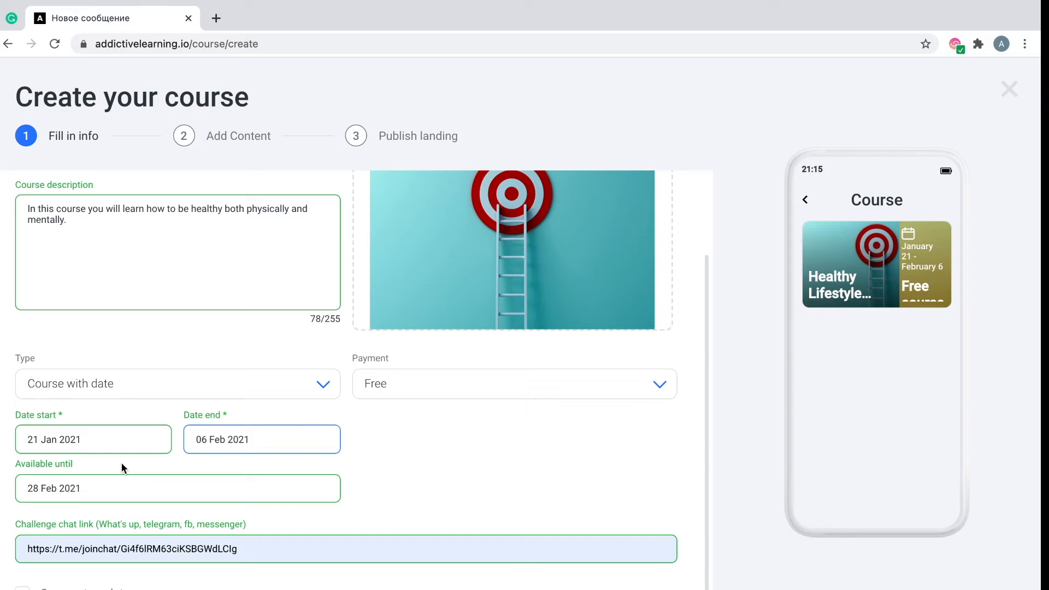
# Switch the course type back to Course with no date.
pyautogui.click(149, 383)
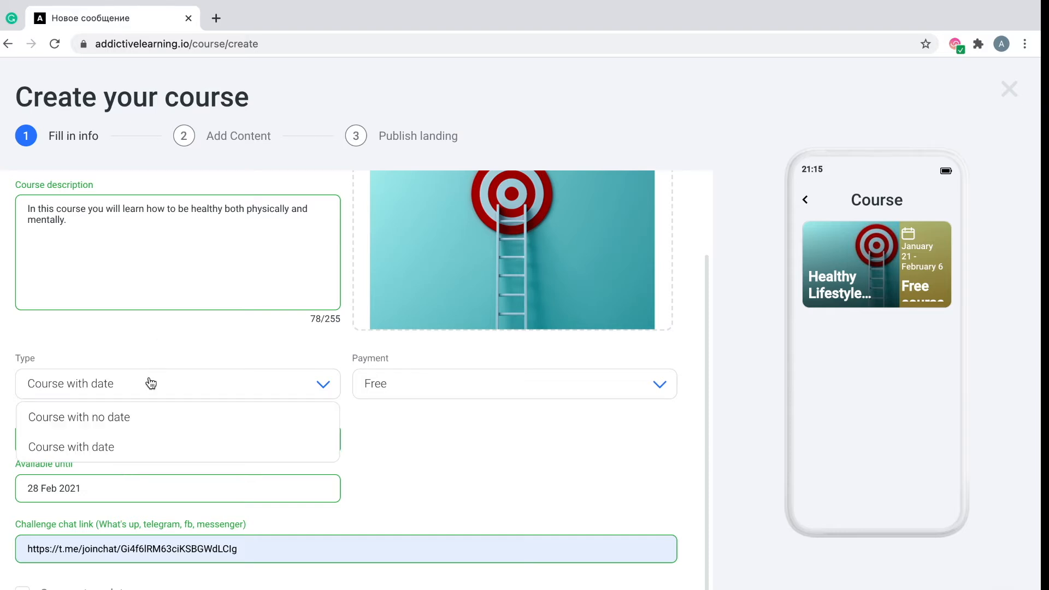
pyautogui.click(142, 421)
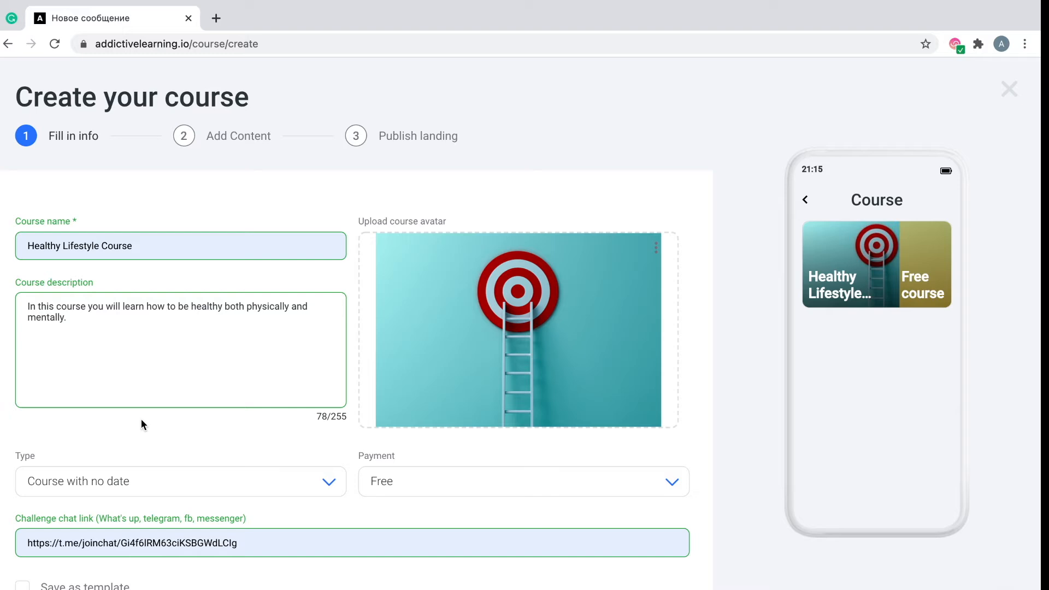
# Try the Course with date type for the course and return it to Course with no date.
pyautogui.click(140, 477)
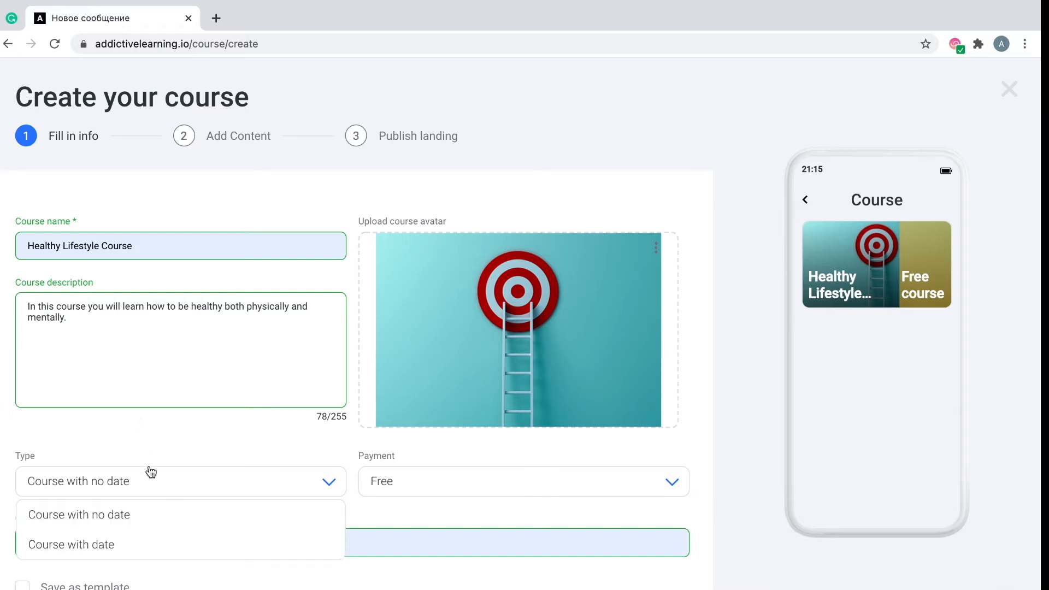
pyautogui.click(150, 469)
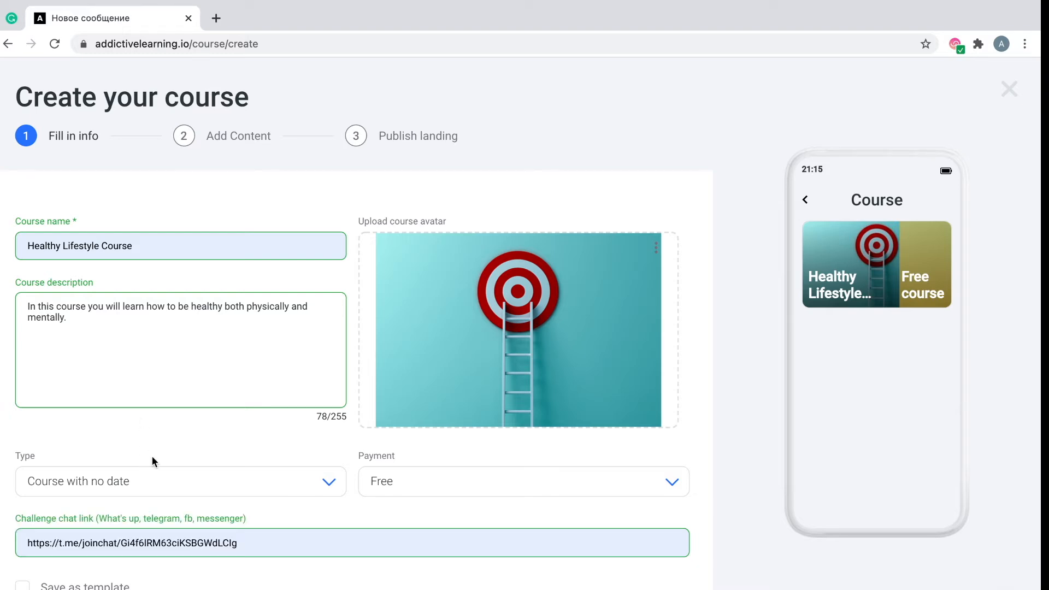
pyautogui.click(150, 485)
pyautogui.click(126, 546)
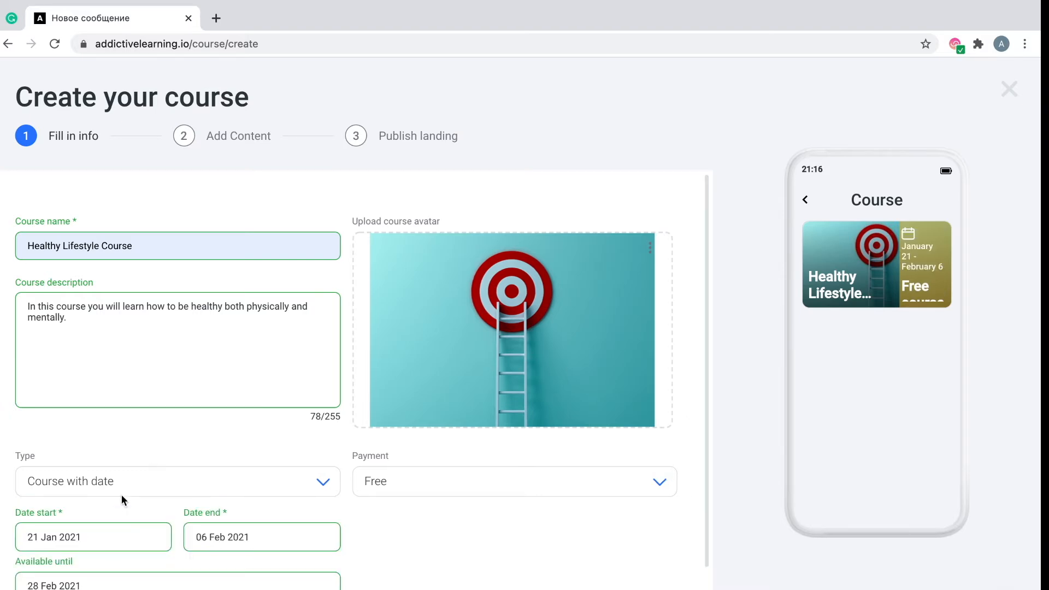
pyautogui.scroll(-2, 121, 509)
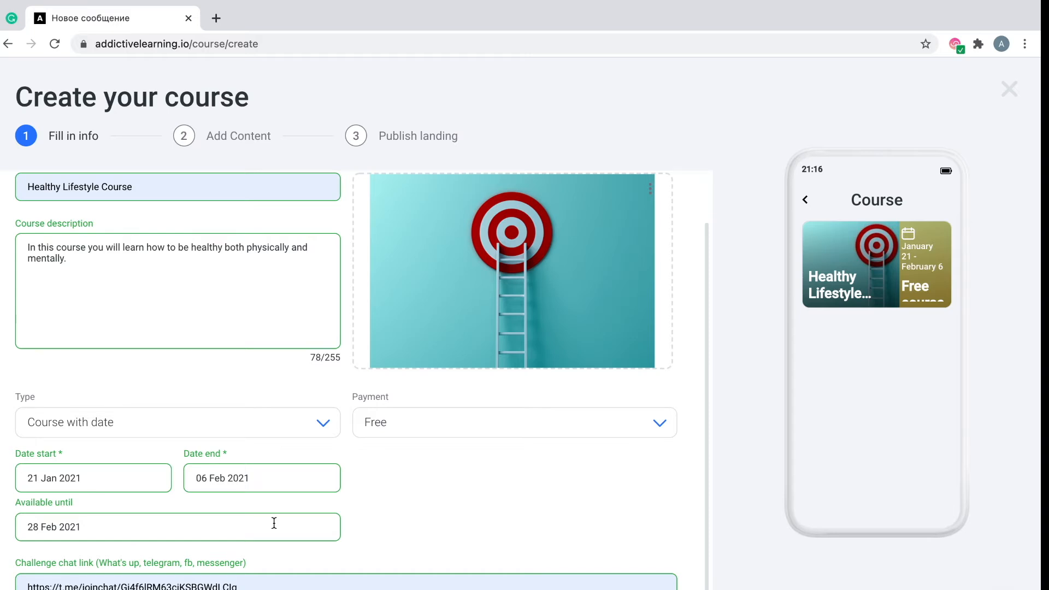
pyautogui.click(225, 435)
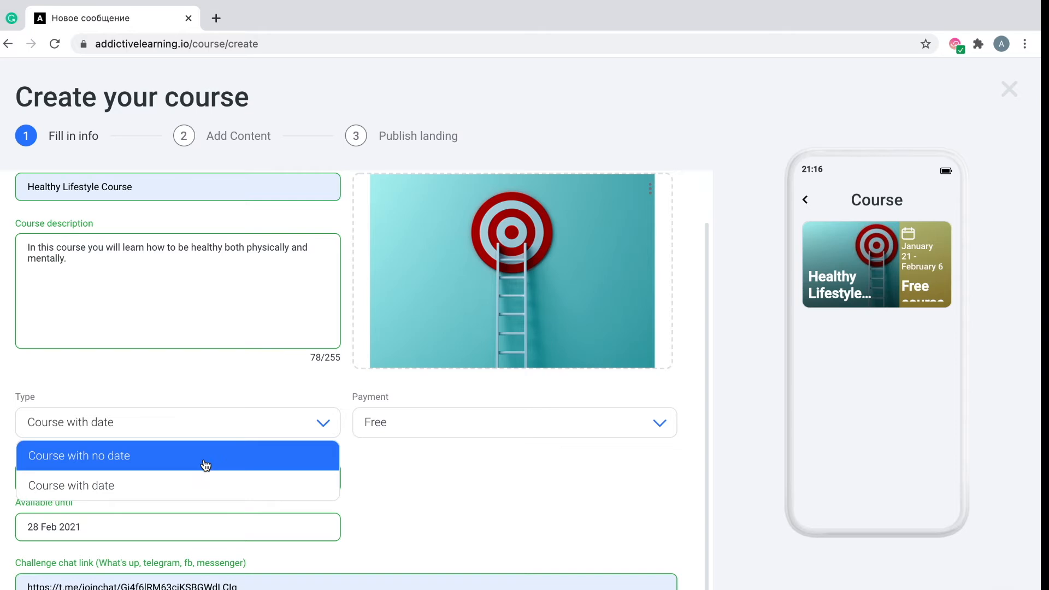
pyautogui.click(175, 458)
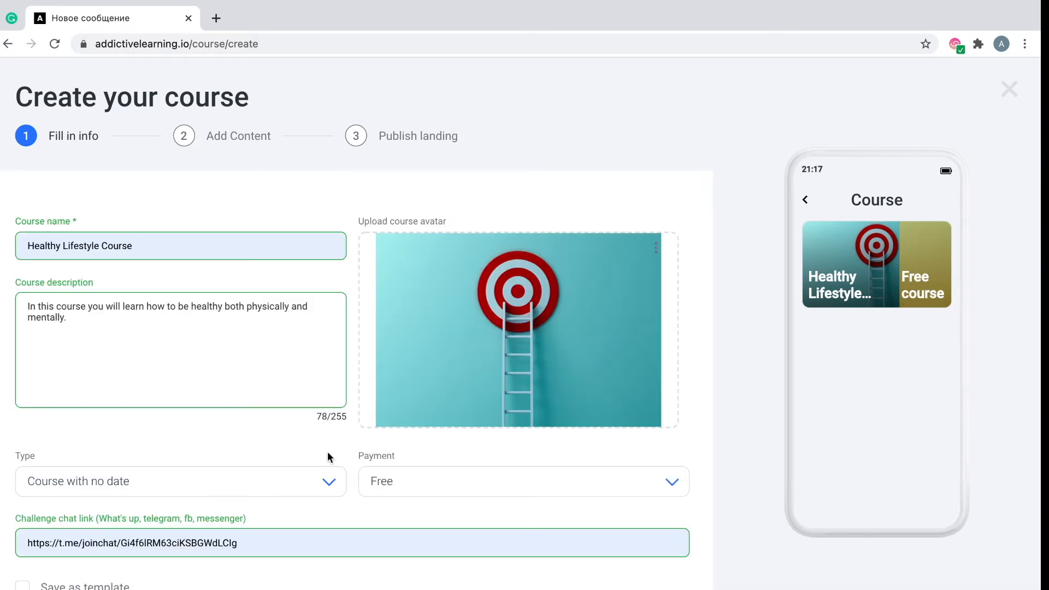
# Review the payment options, keep the course Free, and create it to continue to Add Content.
pyautogui.click(448, 479)
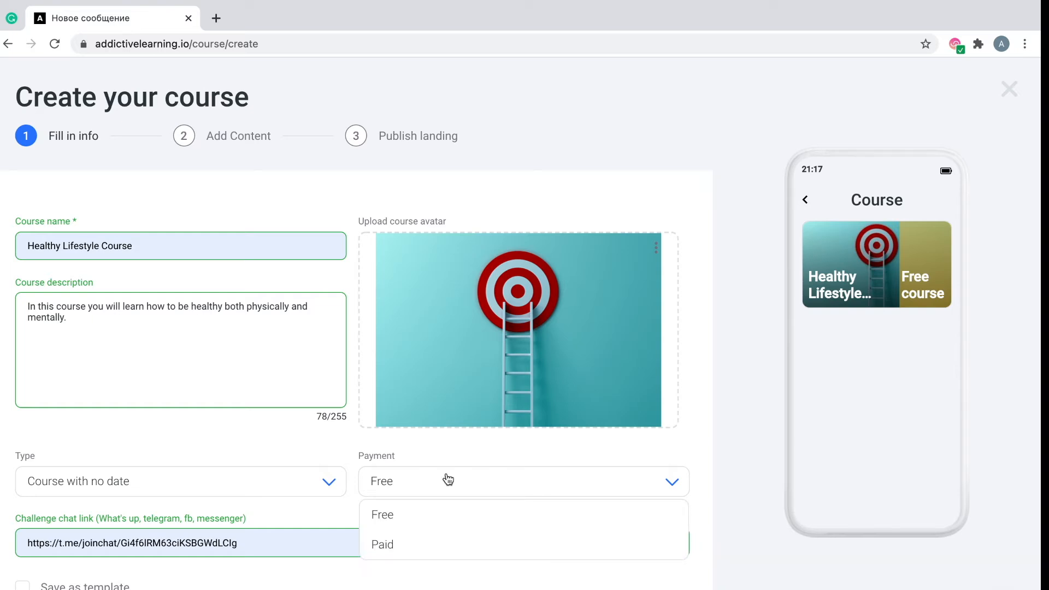
pyautogui.click(448, 479)
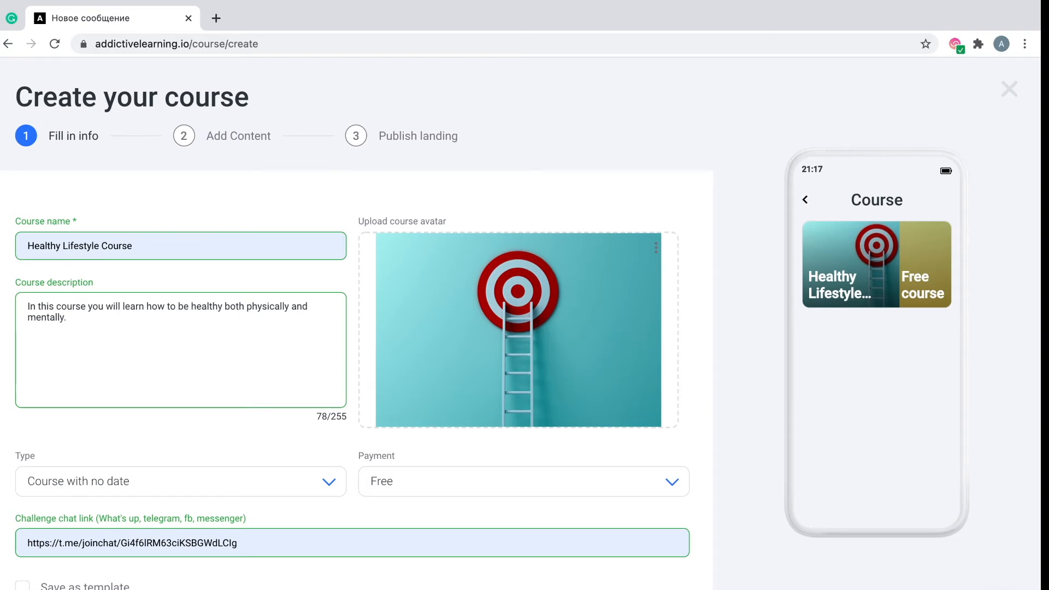
pyautogui.press('Return')
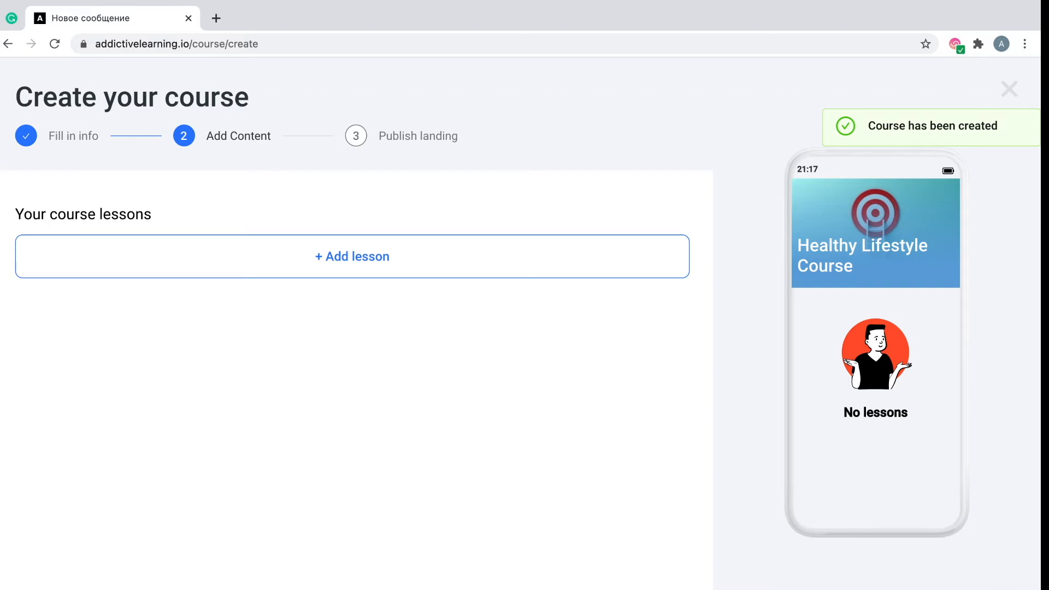
# Add a lesson to the course and name it "Healthy Diet".
pyautogui.click(323, 256)
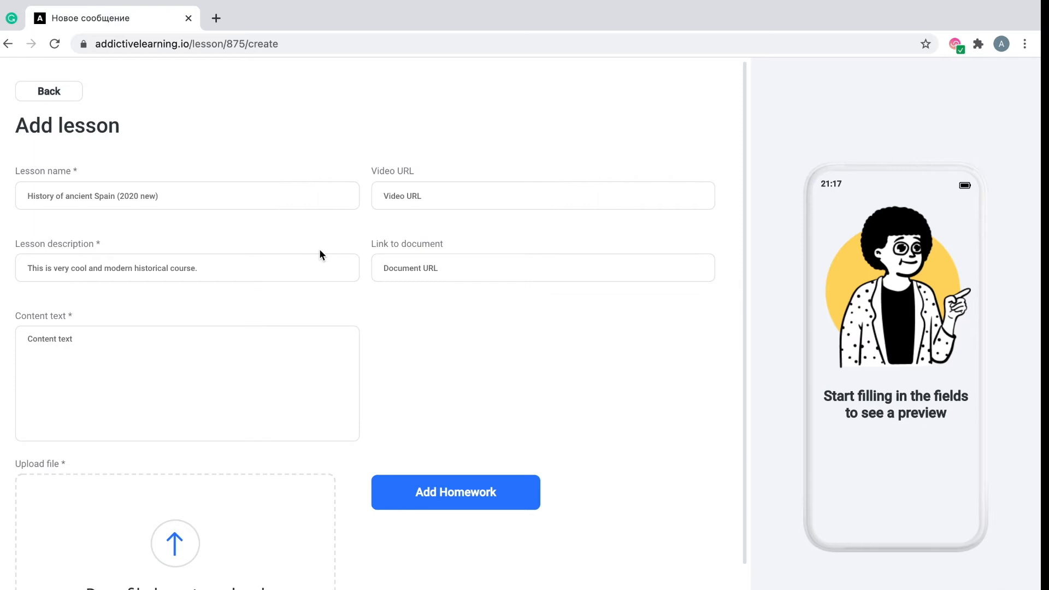
pyautogui.click(227, 207)
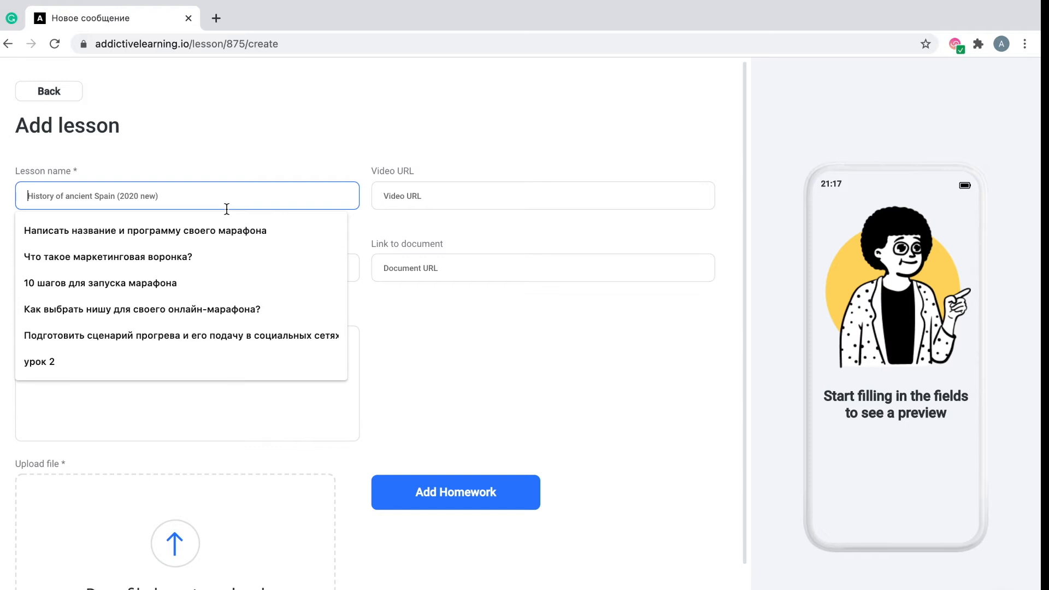
pyautogui.write('He')
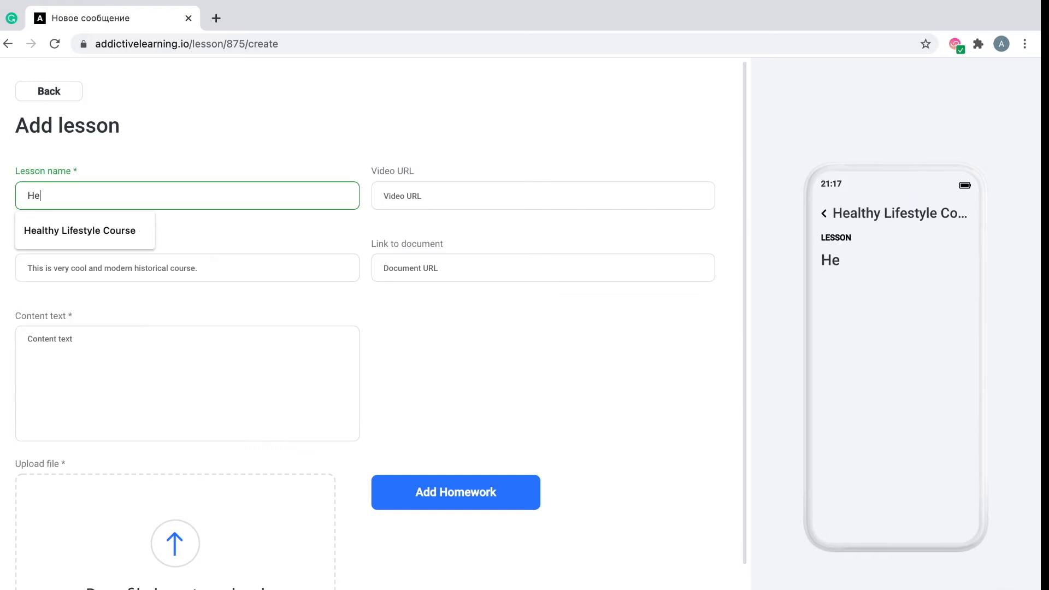
pyautogui.write('al')
pyautogui.press('BackSpace')
pyautogui.write('althy Diet')
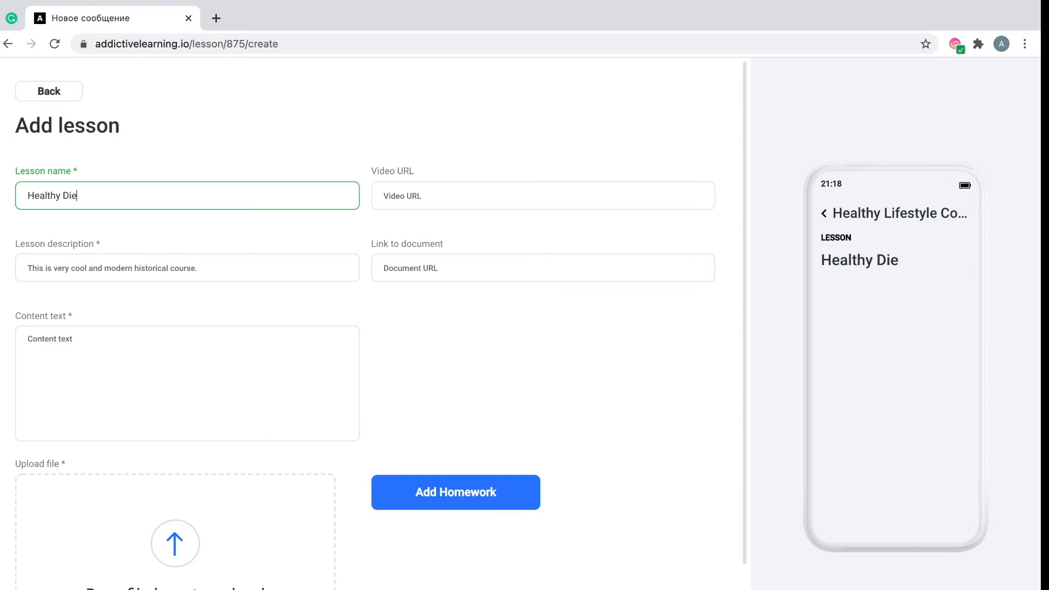
# Enter "Short Description" as the lesson description and "Lesson content" as the content text.
pyautogui.click(221, 262)
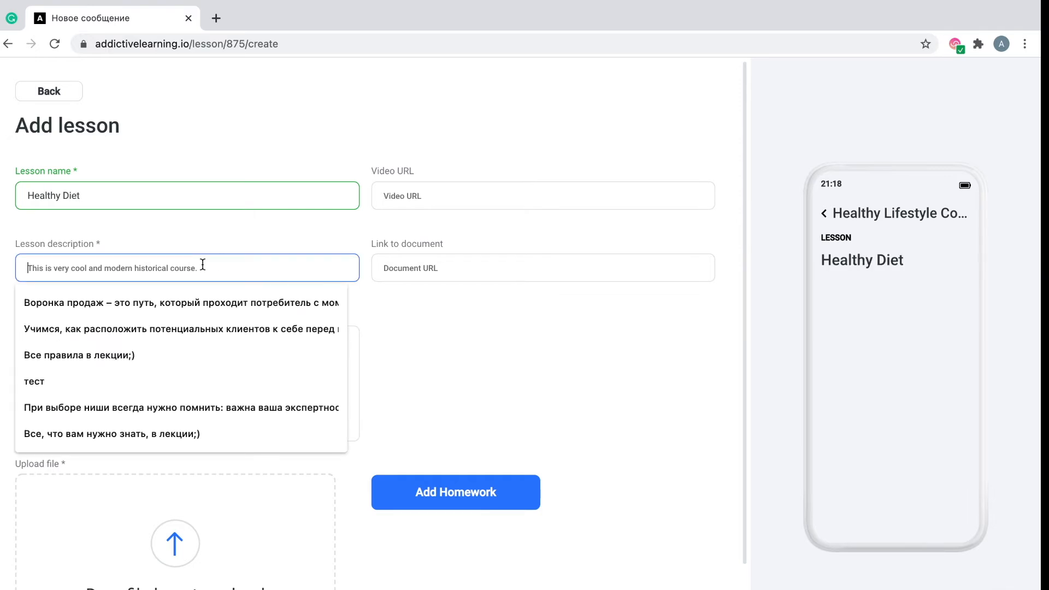
pyautogui.write('S')
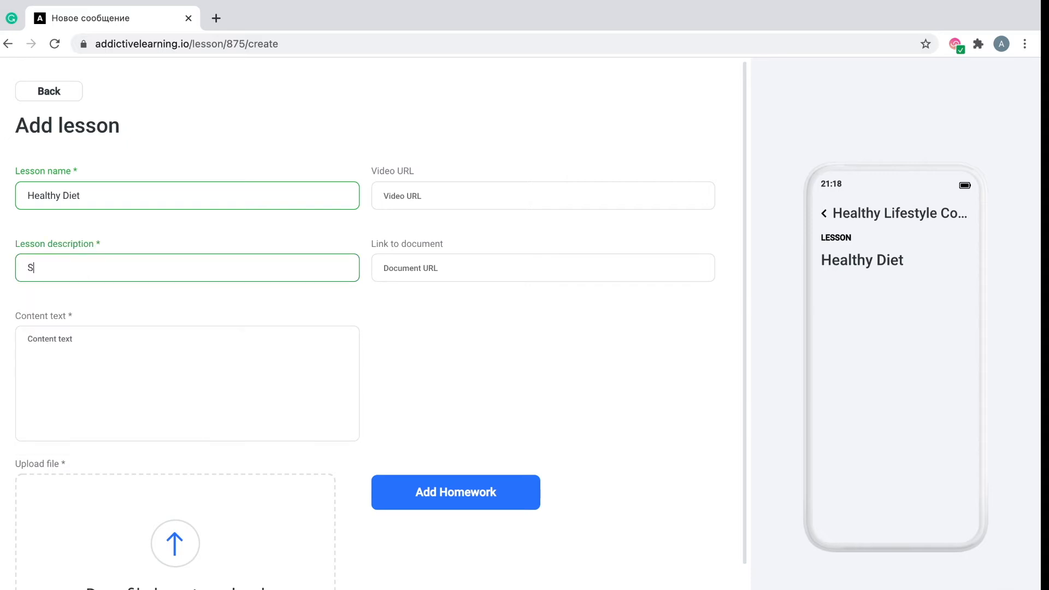
pyautogui.write('hort Description')
pyautogui.click(175, 361)
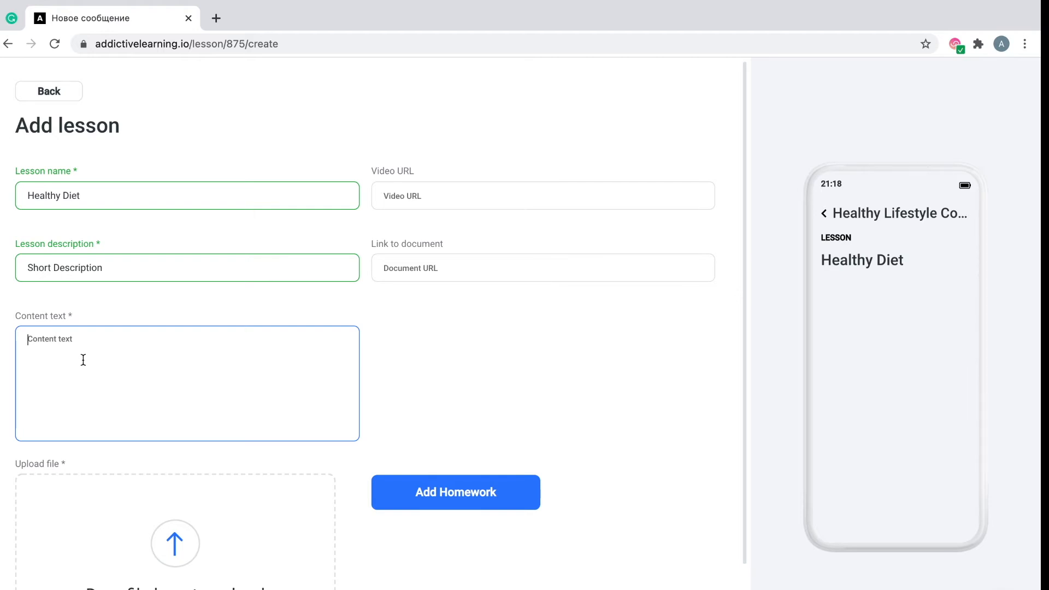
pyautogui.write('Lesso')
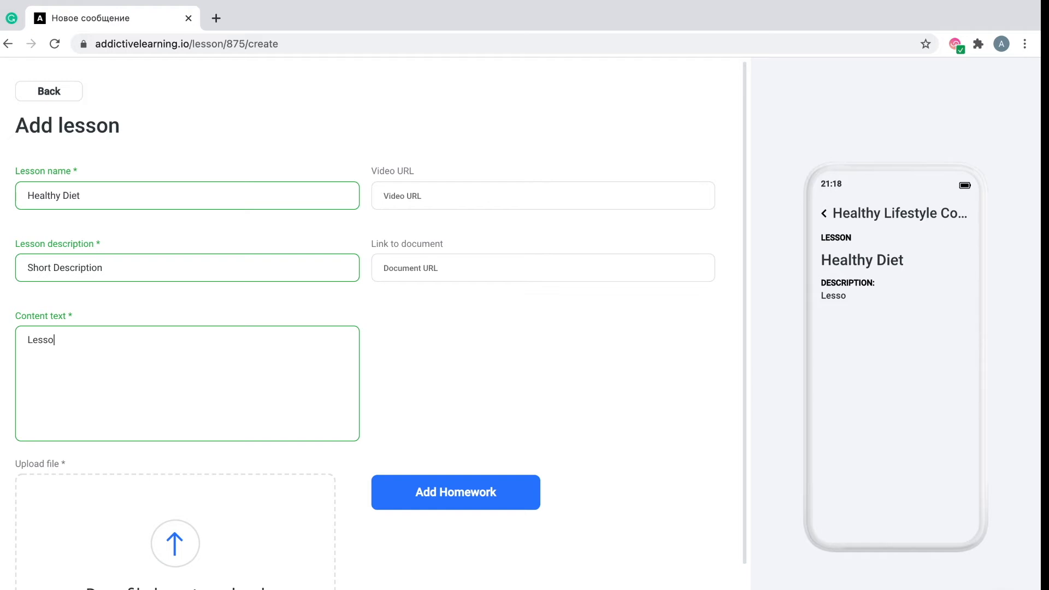
pyautogui.write('n content')
# Fill in the lesson's video URL with the saved YouTube link for video 0xLBLZTrlKk and its document link with the saved Google Drive address.
pyautogui.scroll(-3, 112, 272)
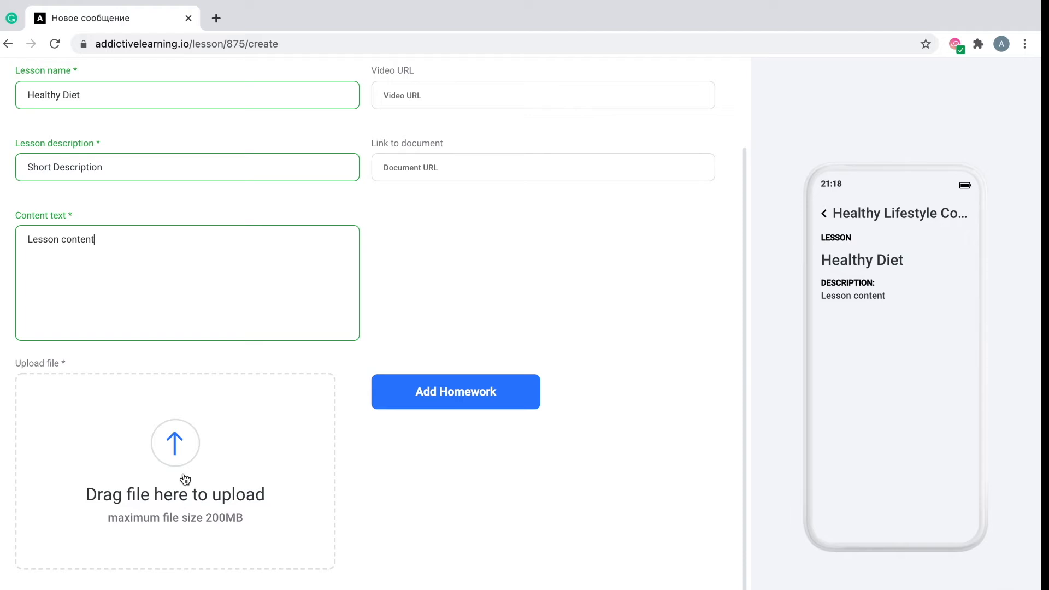
pyautogui.scroll(2, 185, 479)
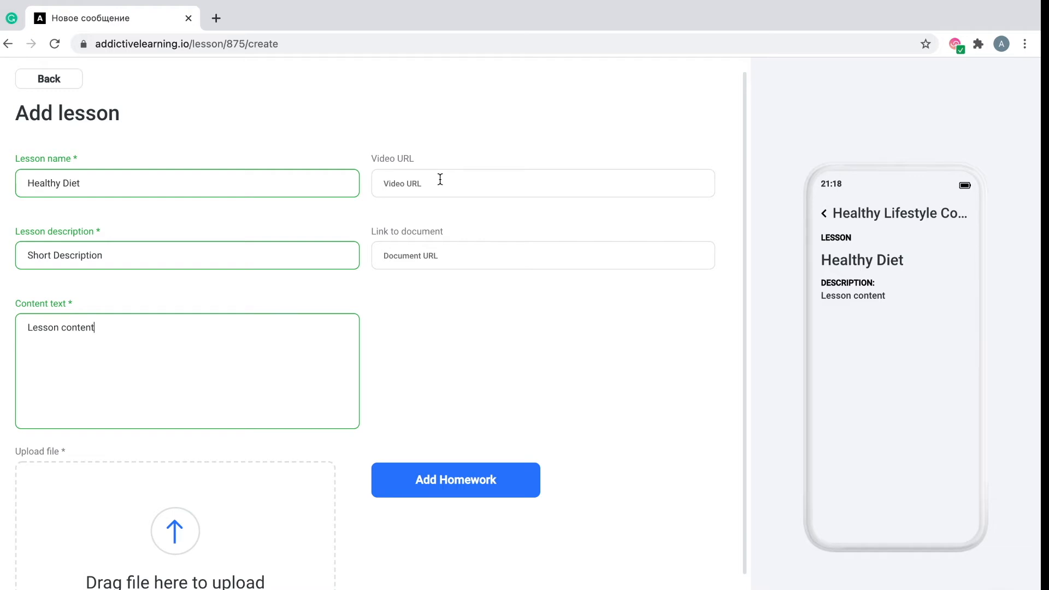
pyautogui.click(440, 179)
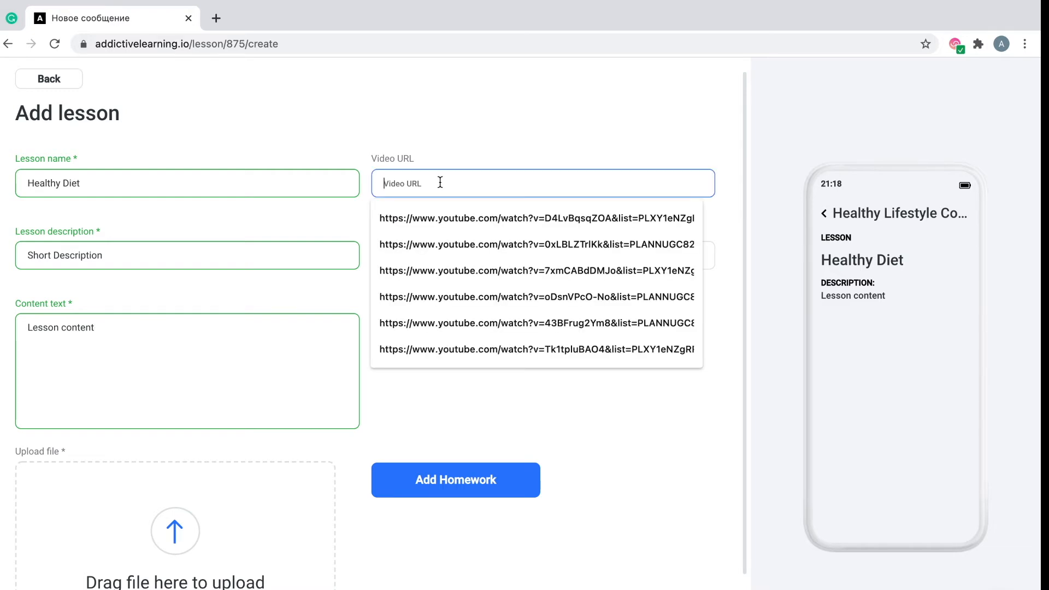
pyautogui.click(450, 241)
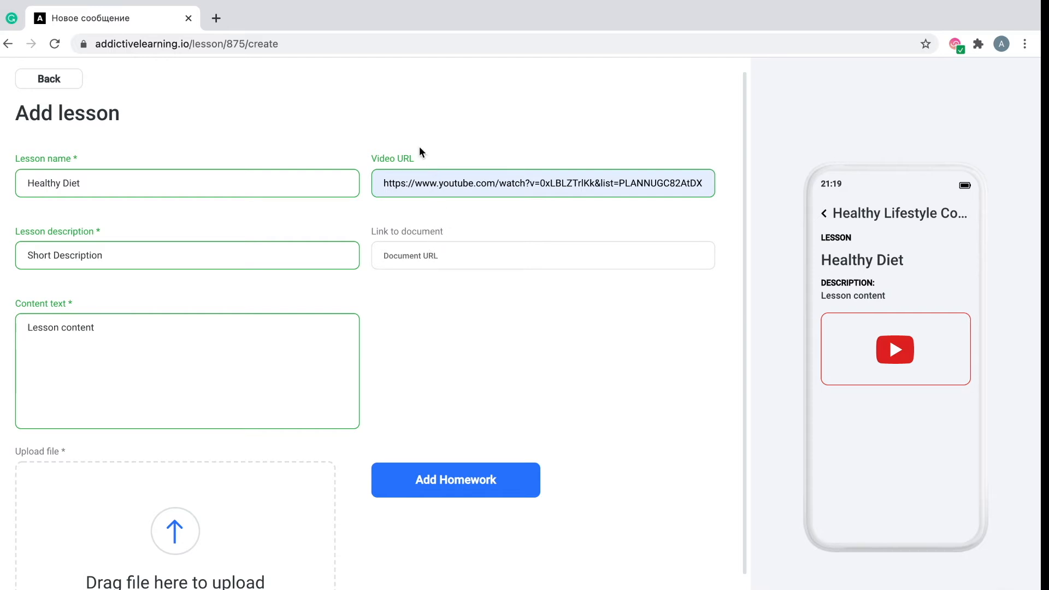
pyautogui.click(479, 255)
pyautogui.click(477, 289)
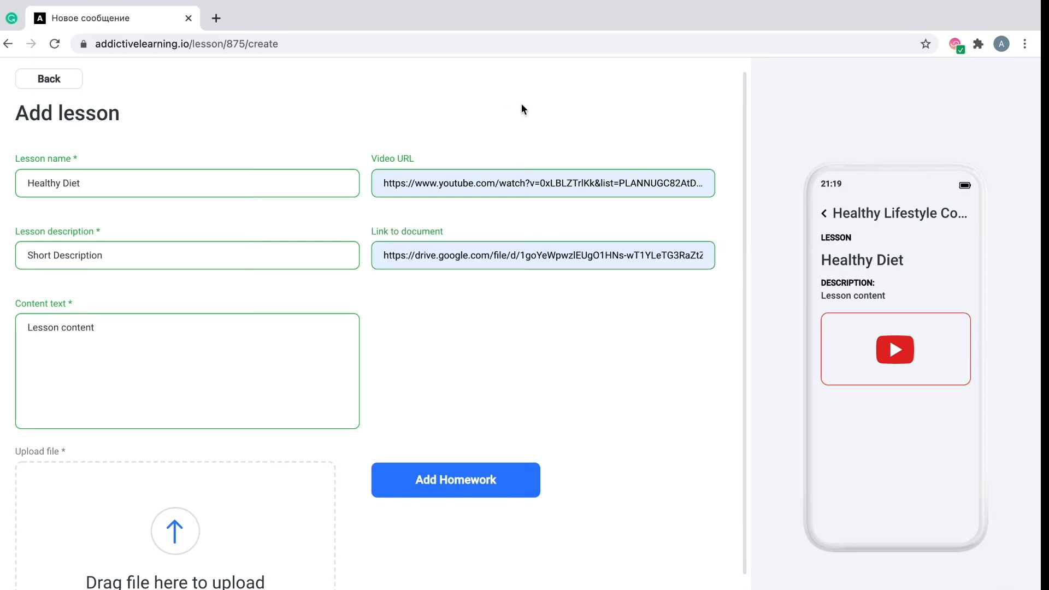
# Upload the image 111.jpg from the Воркшоп folder as the lesson file.
pyautogui.scroll(-2, 535, 247)
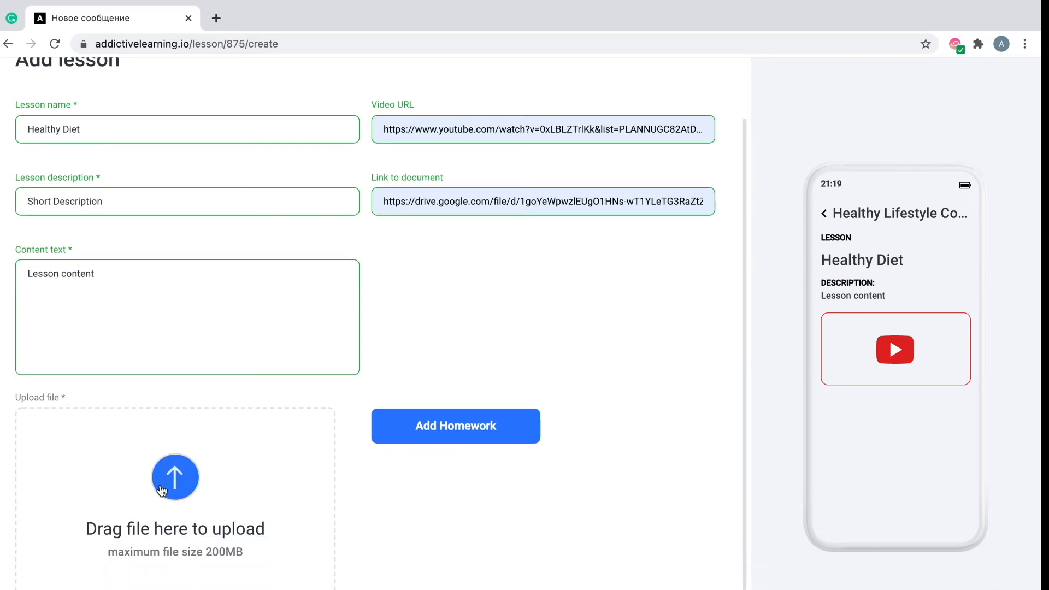
pyautogui.click(180, 491)
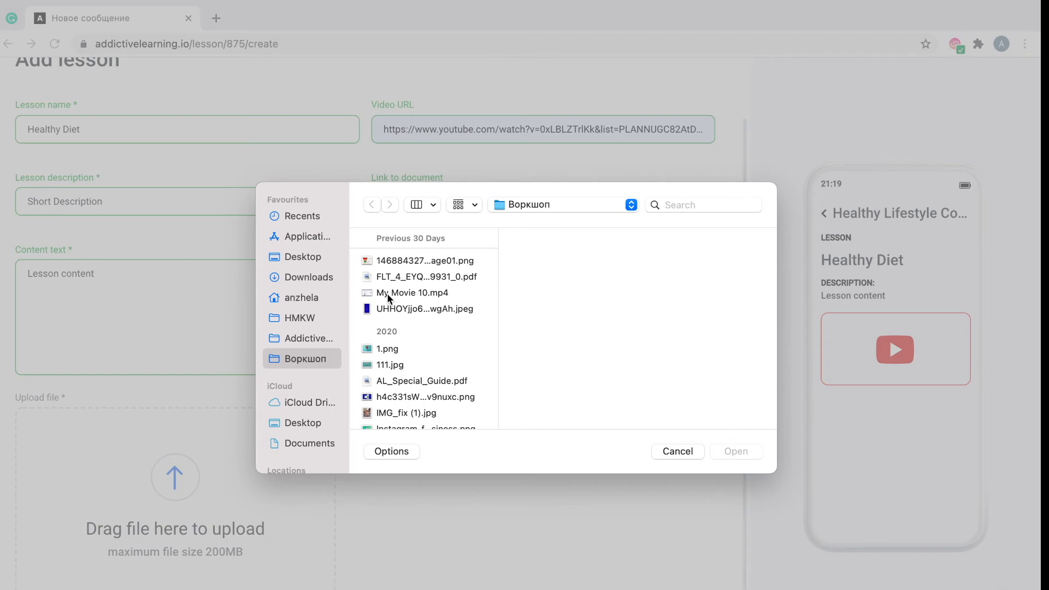
pyautogui.scroll(-3, 400, 312)
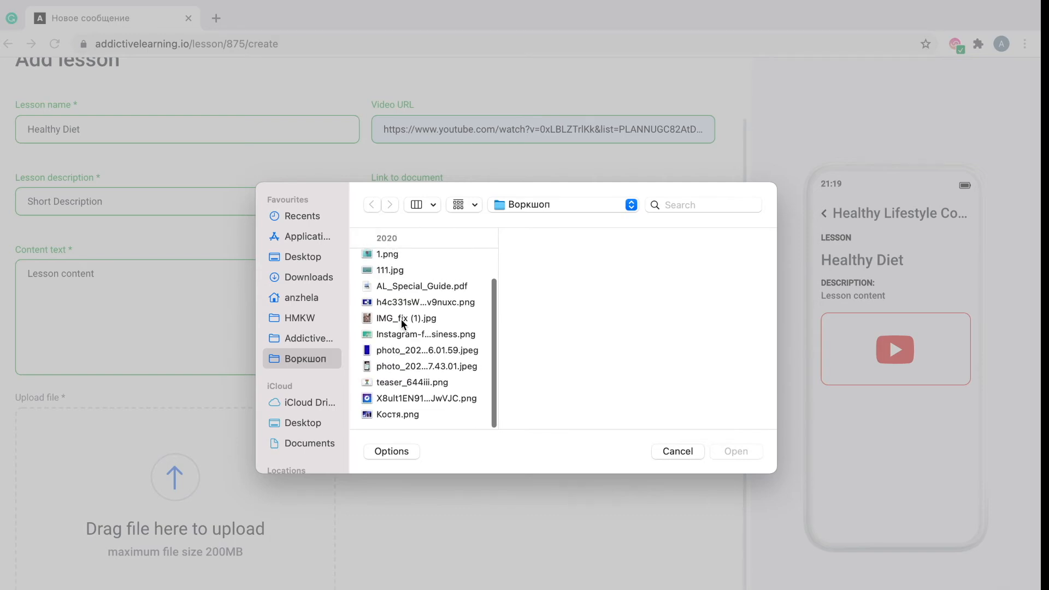
pyautogui.click(399, 270)
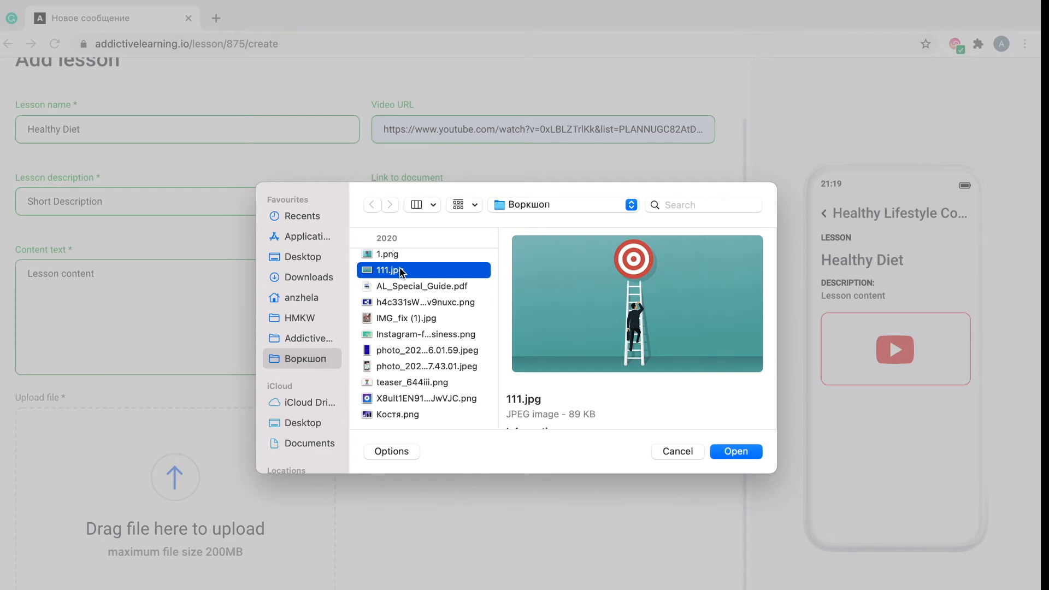
pyautogui.click(735, 451)
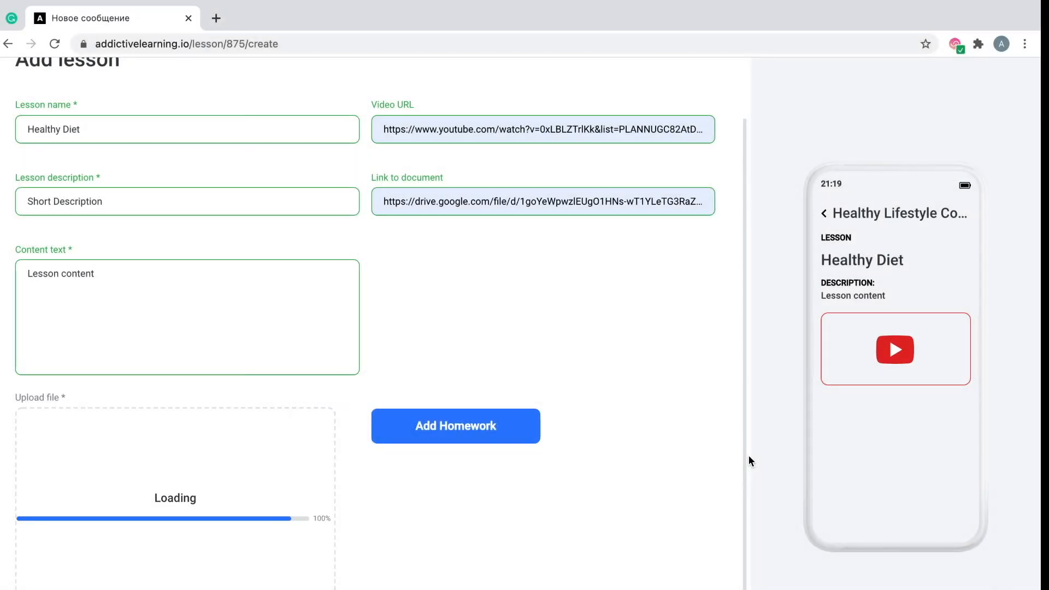
pyautogui.scroll(-1, 562, 317)
pyautogui.scroll(3, 518, 321)
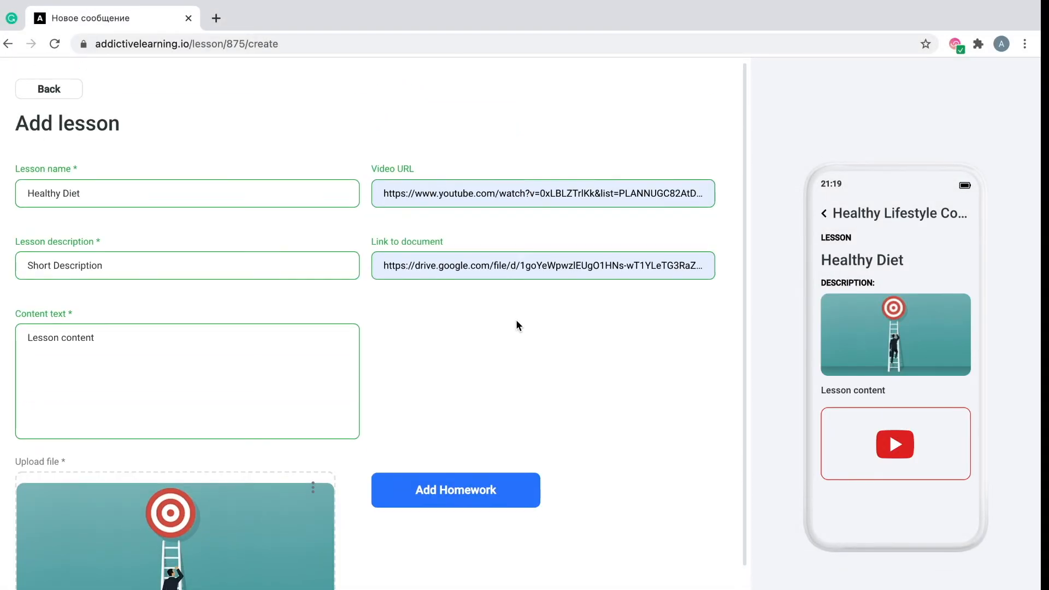
# Add homework to the lesson with the text "Homework - specify what you learners have to do".
pyautogui.scroll(-1, 514, 322)
pyautogui.click(461, 453)
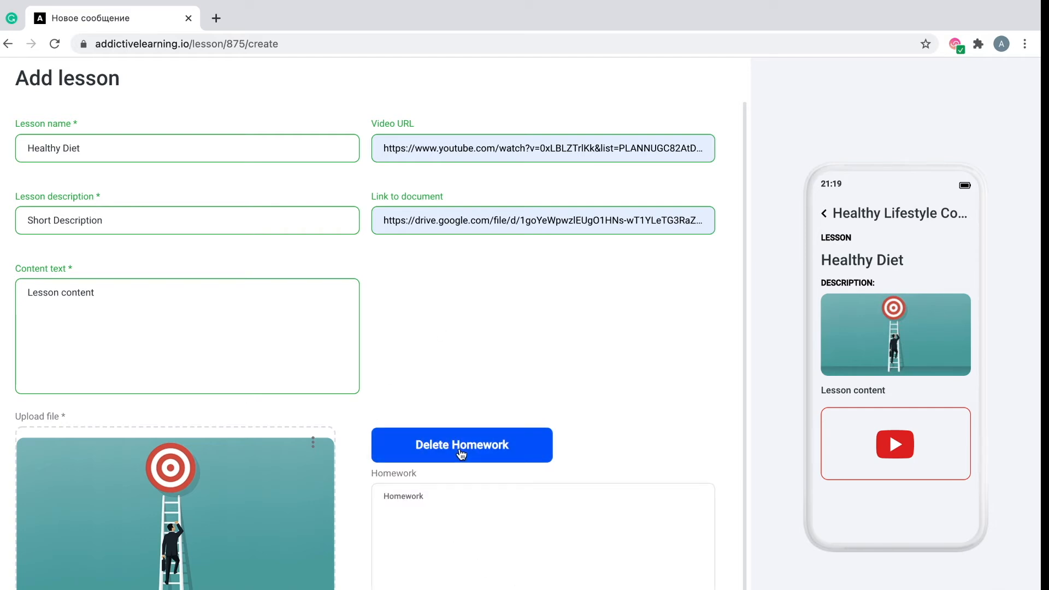
pyautogui.click(434, 505)
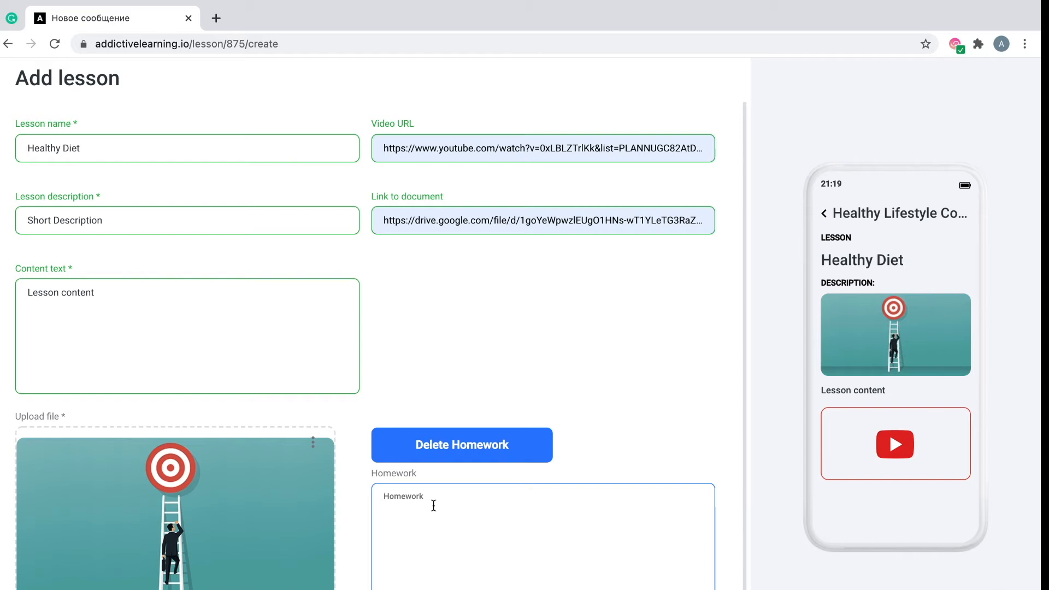
pyautogui.write('Homework - specify what you learners have to do')
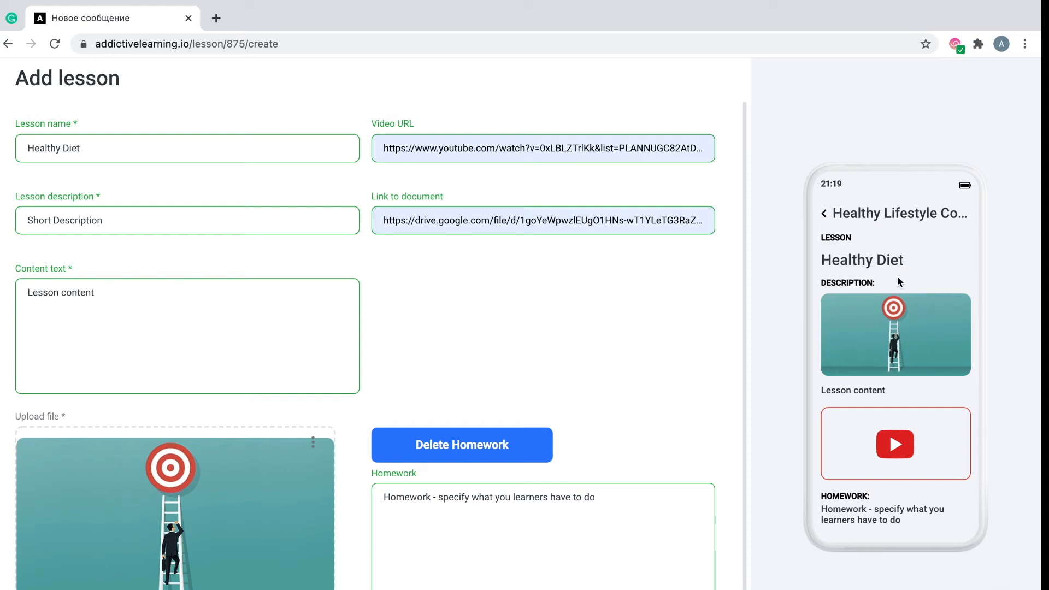
# Review the lesson's phone preview through its homework section and check the filled-in lesson fields.
pyautogui.scroll(-1, 896, 277)
pyautogui.scroll(1, 897, 277)
pyautogui.scroll(-1, 896, 276)
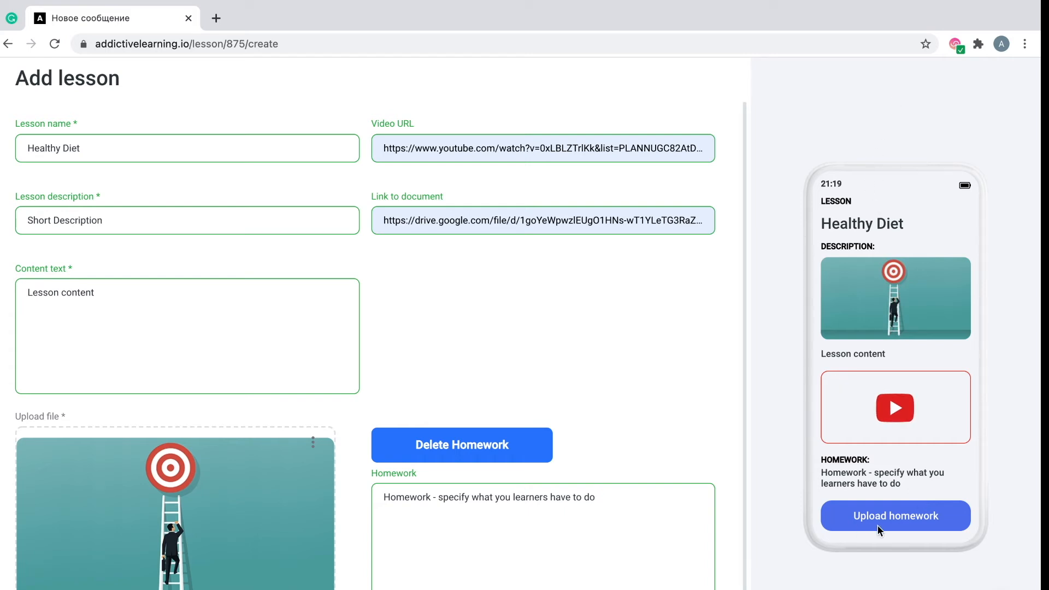
pyautogui.scroll(-1, 696, 581)
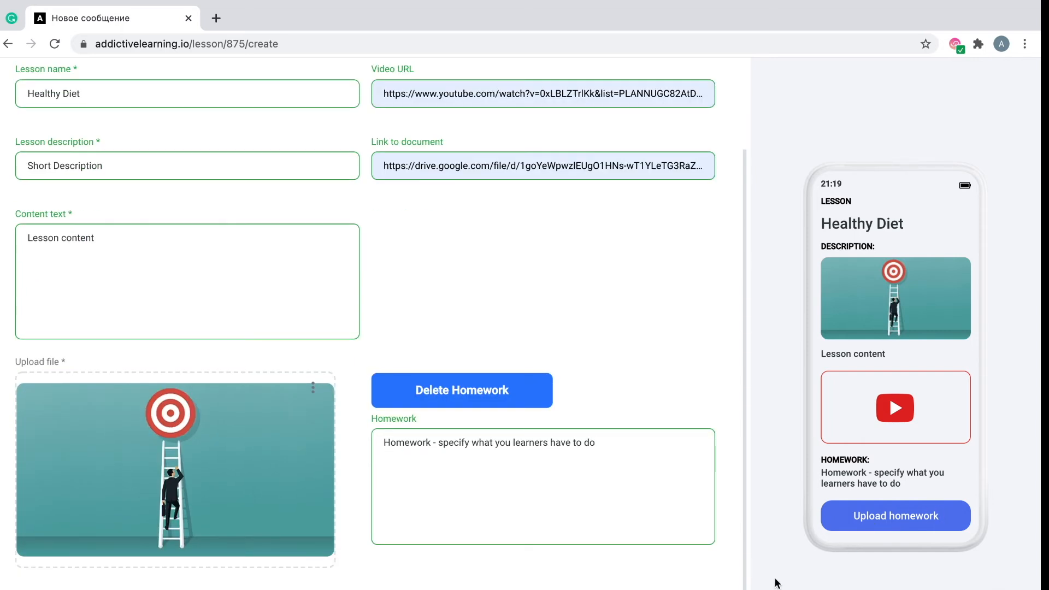
pyautogui.scroll(1, 677, 355)
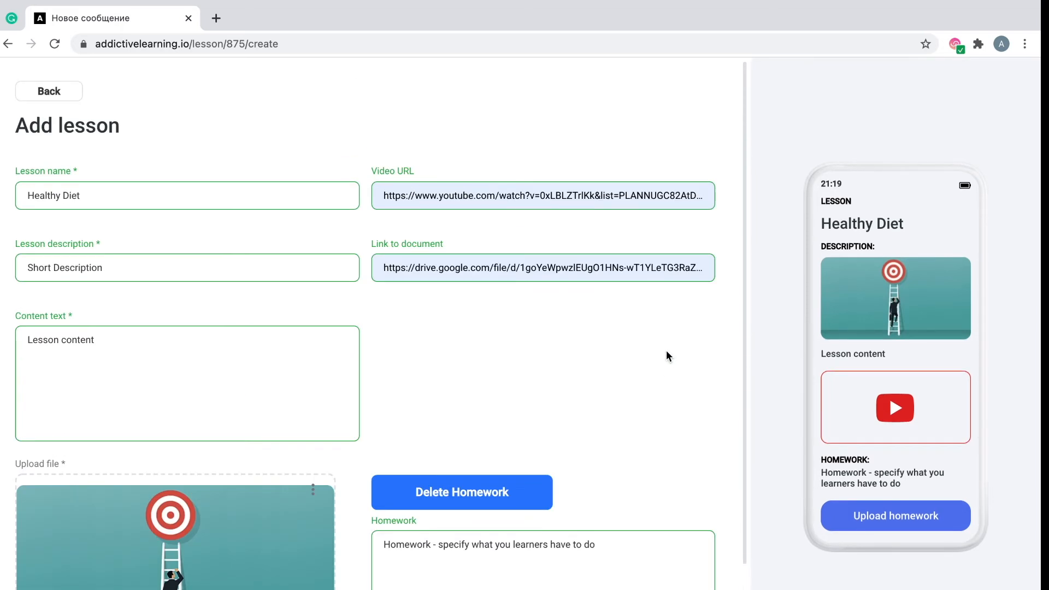
pyautogui.scroll(-1, 666, 355)
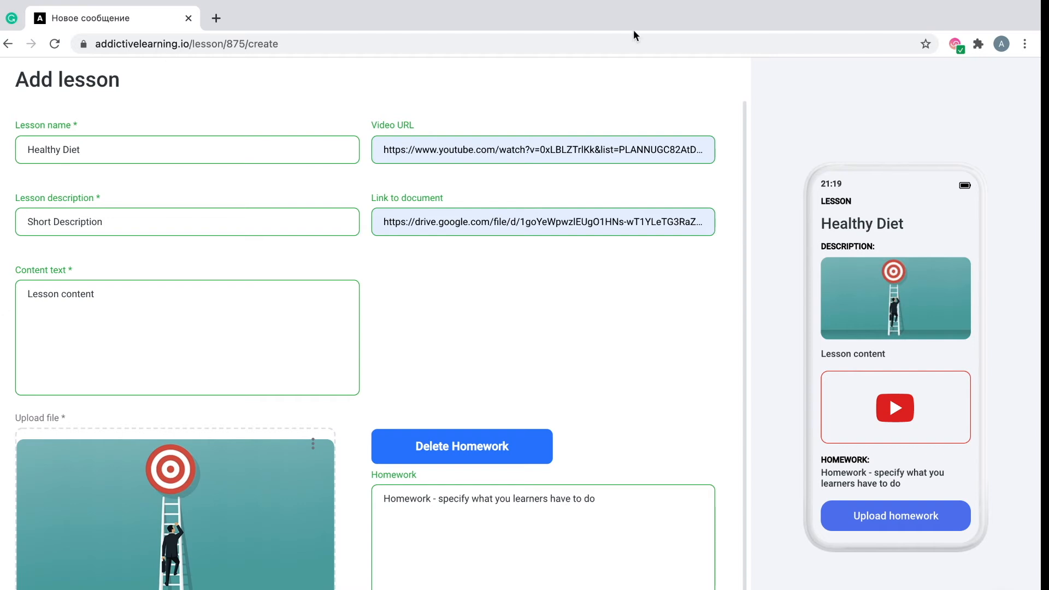
# Fill in the landing page's About you field with the saved English self-introduction and upload IMG_fix (1).jpg from the Воркшоп folder as the photo.
pyautogui.scroll(-1, 597, 389)
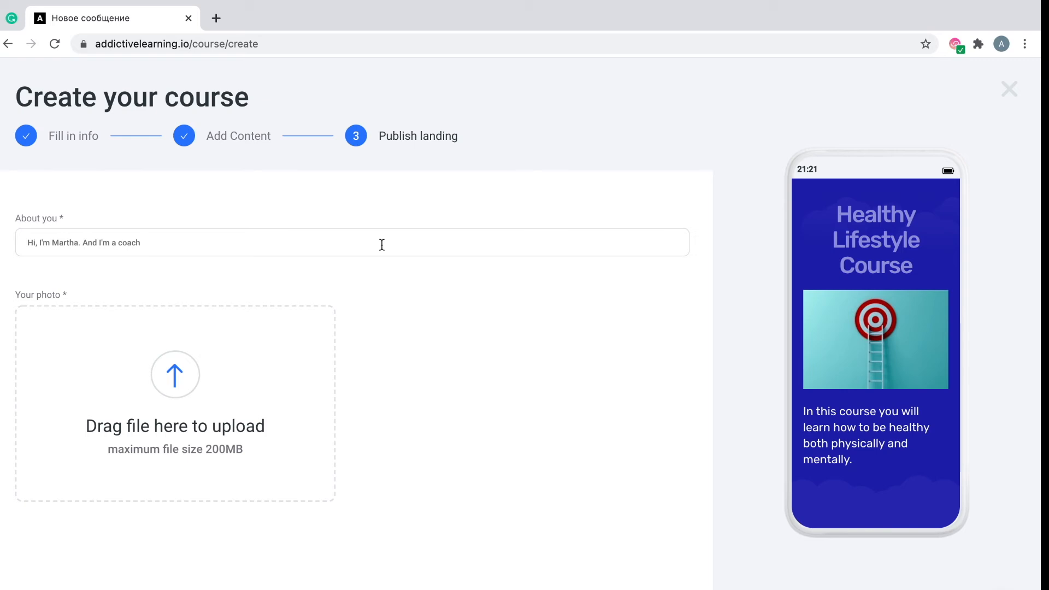
pyautogui.click(144, 243)
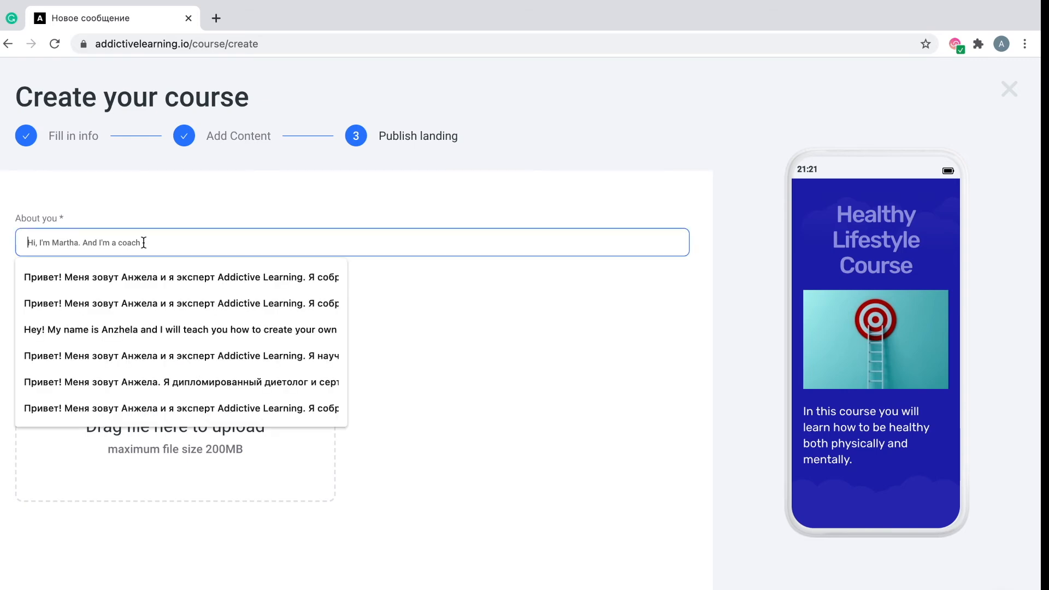
pyautogui.click(120, 332)
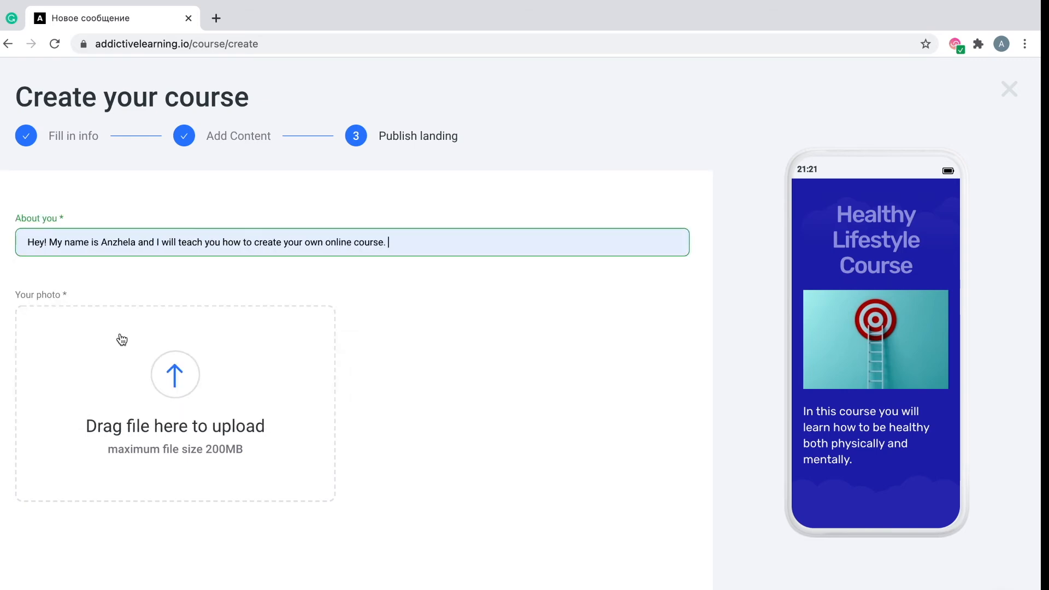
pyautogui.click(259, 394)
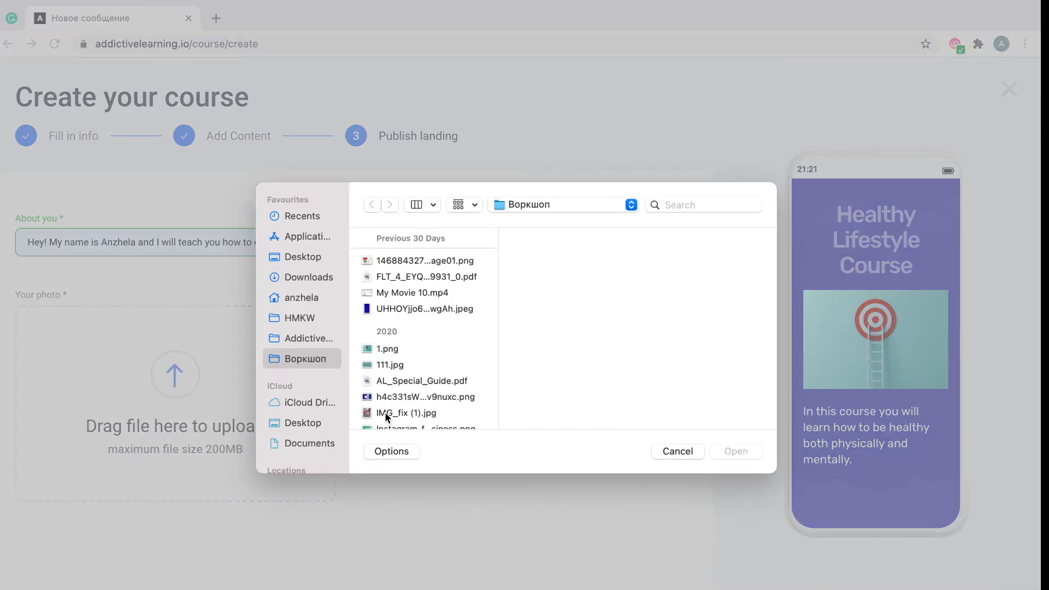
pyautogui.click(385, 412)
pyautogui.click(723, 451)
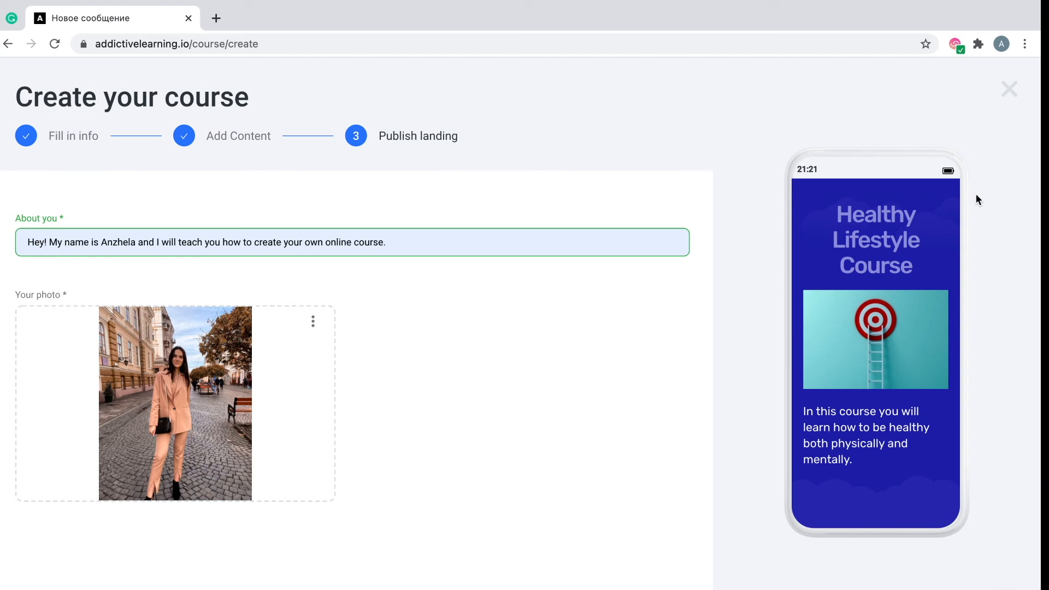
# Review the landing page's phone preview from the course title through the Participate section to the footer.
pyautogui.scroll(-4, 931, 299)
pyautogui.scroll(-12, 931, 298)
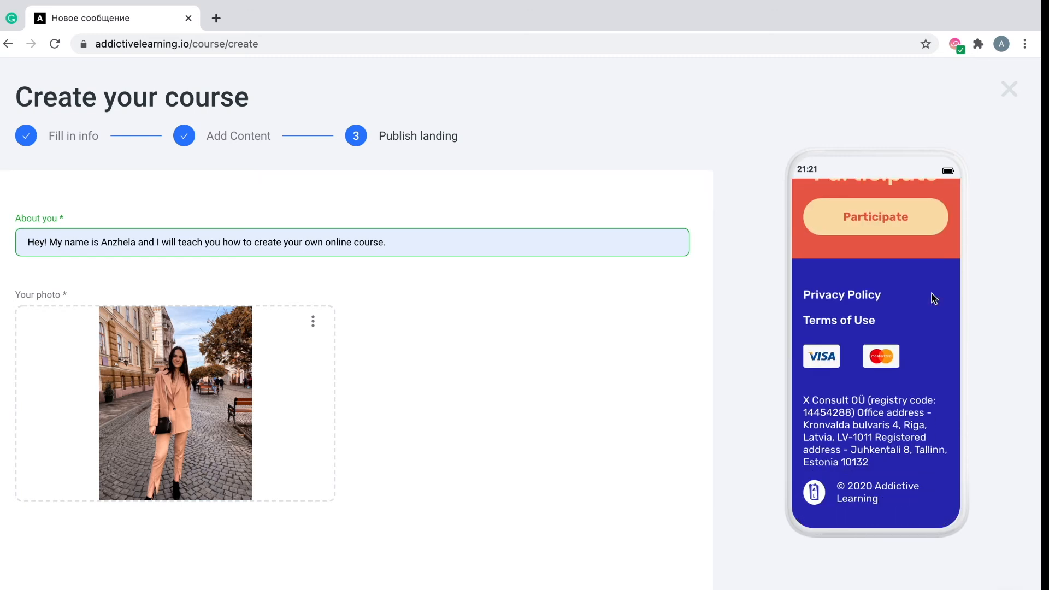
pyautogui.scroll(15, 932, 298)
pyautogui.scroll(-10, 932, 297)
pyautogui.scroll(2, 931, 297)
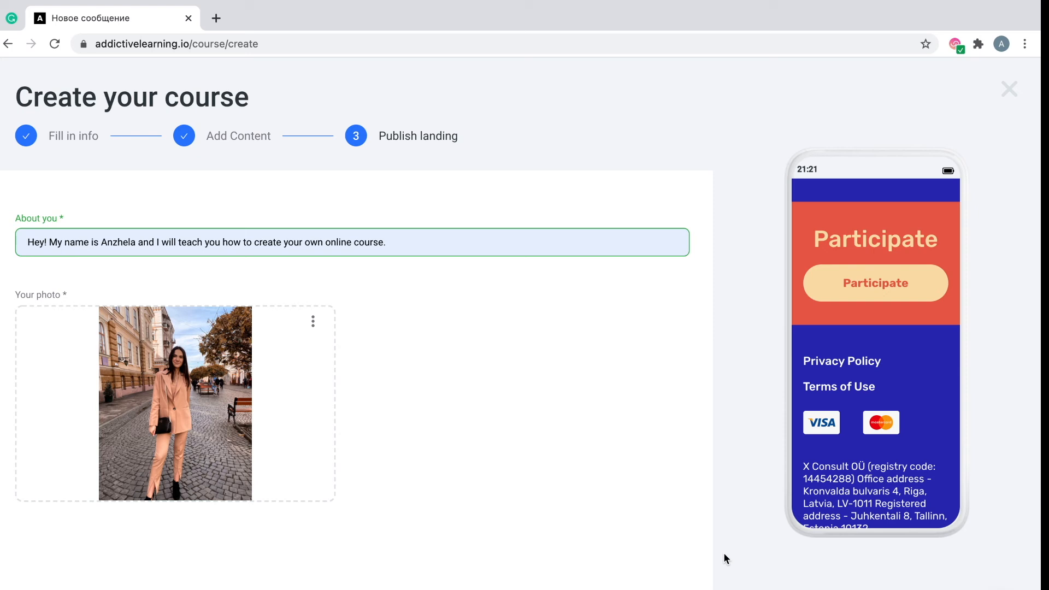
pyautogui.scroll(3, 859, 380)
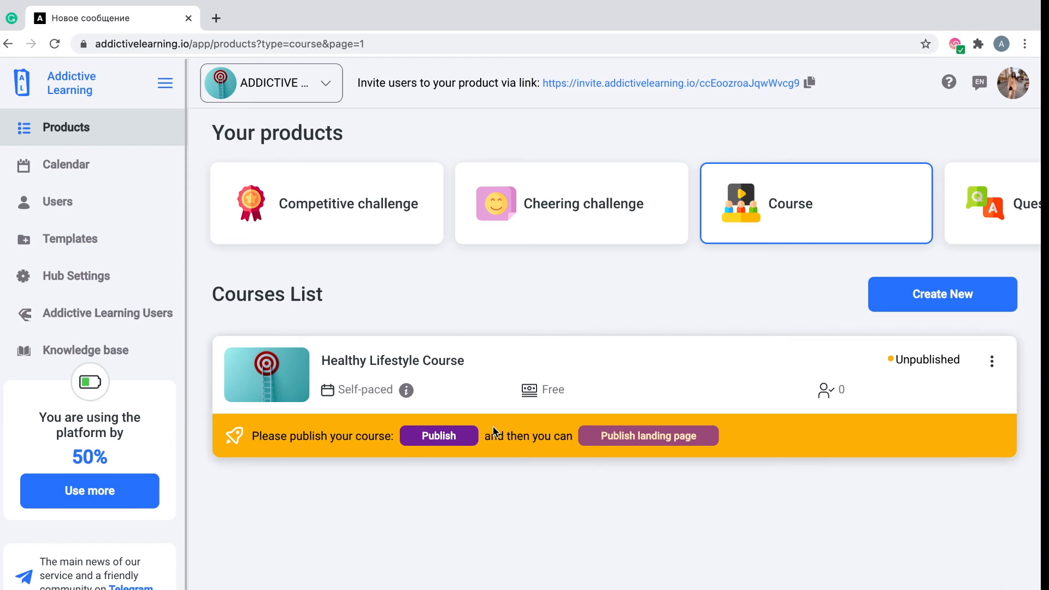
# Publish the Healthy Lifestyle Course and its landing page, and copy the course's invite link.
pyautogui.click(445, 437)
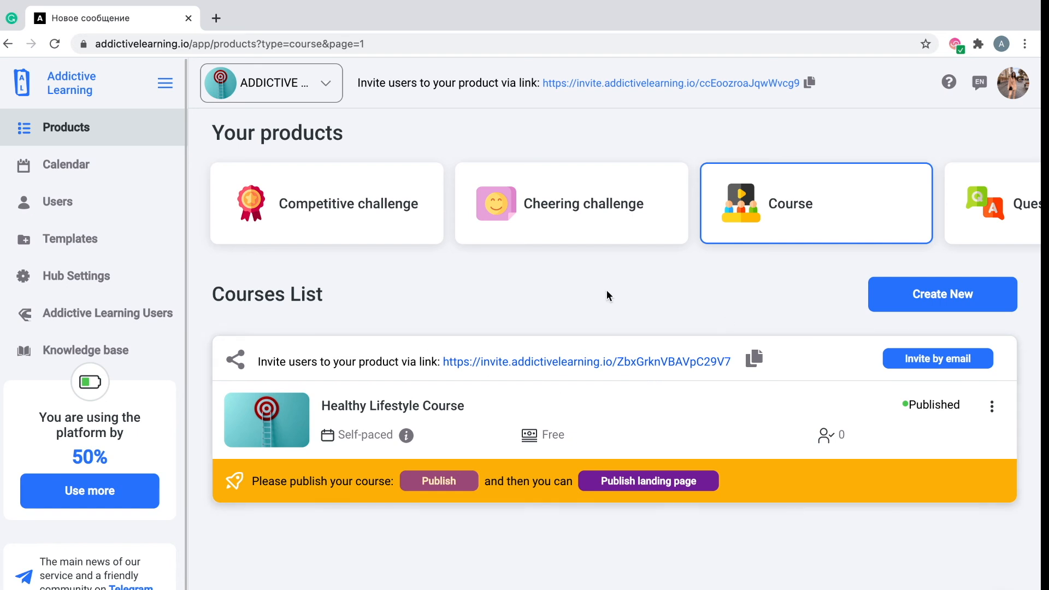
pyautogui.click(749, 362)
pyautogui.click(635, 484)
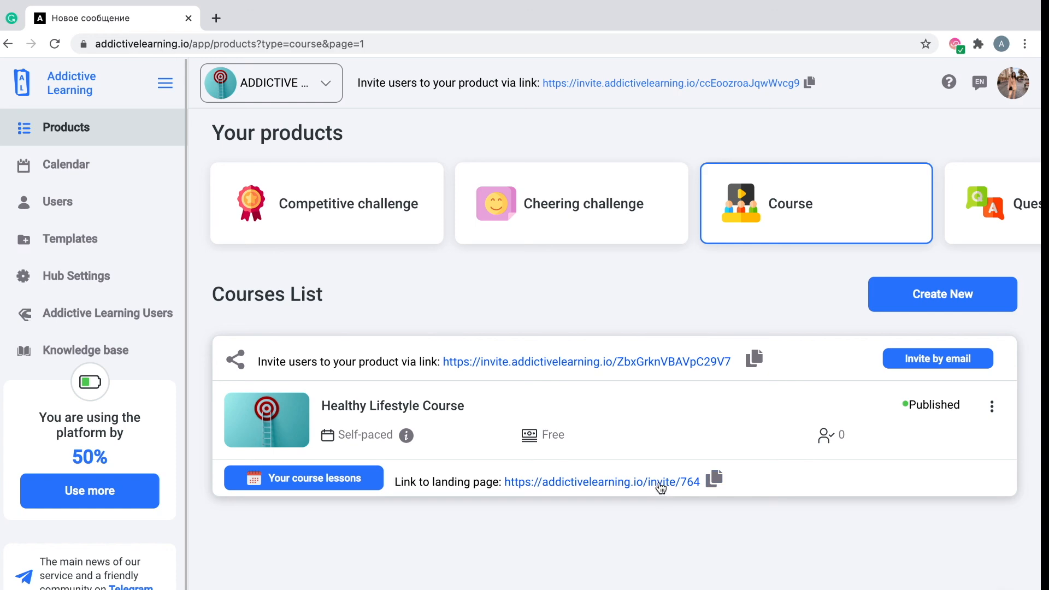
# View the published landing page through its Participate QR code, and return to the courses list in the admin panel.
pyautogui.click(661, 484)
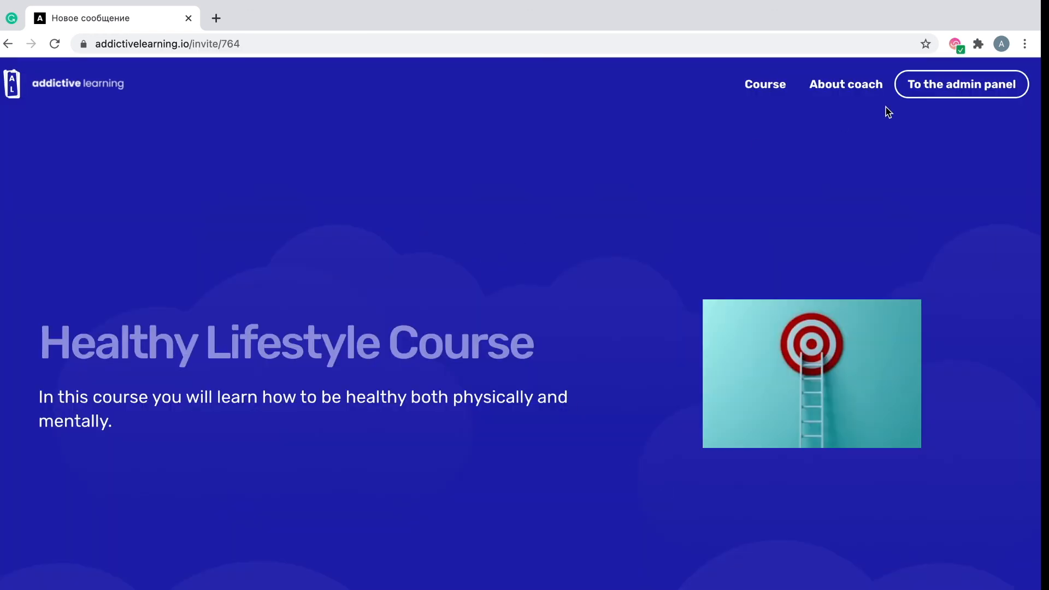
pyautogui.scroll(-20, 332, 280)
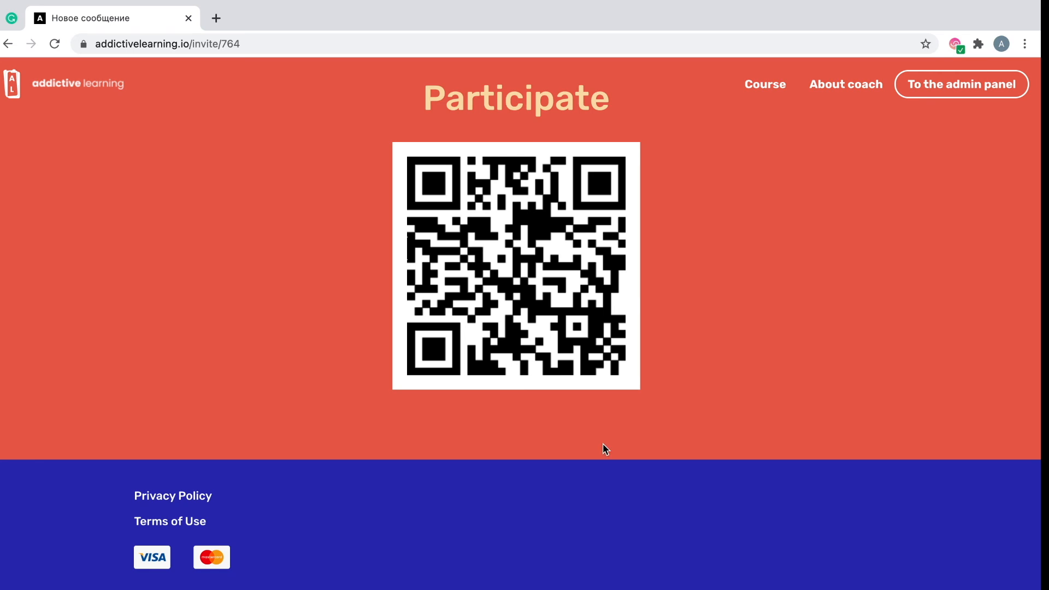
pyautogui.scroll(2, 602, 443)
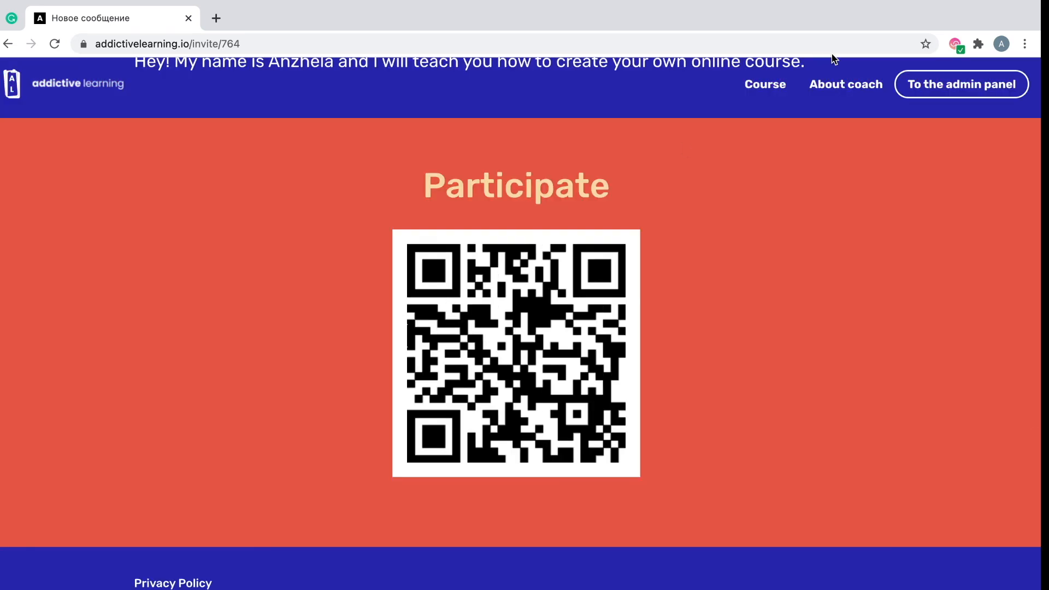
pyautogui.click(967, 85)
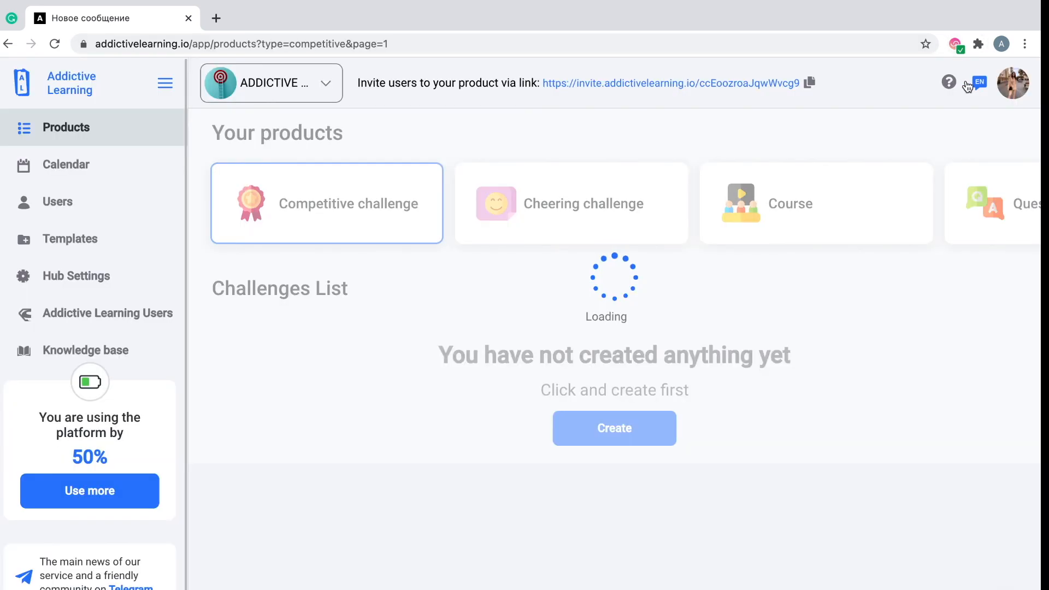
pyautogui.click(798, 171)
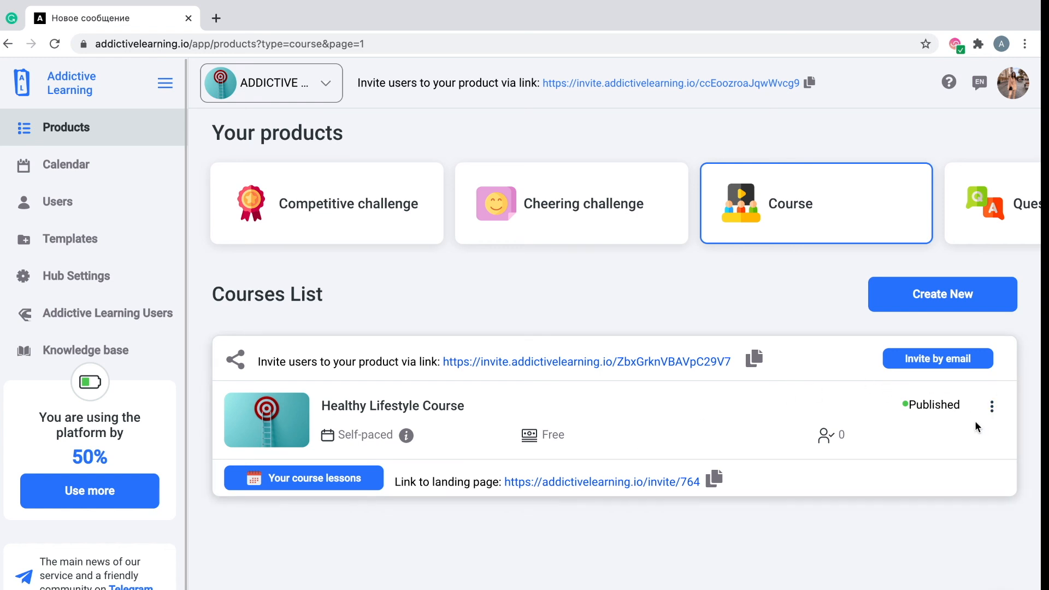
# Check the Healthy Lifestyle Course's available actions, its lessons and the Healthy Diet homework submissions, and return to the courses list.
pyautogui.click(993, 411)
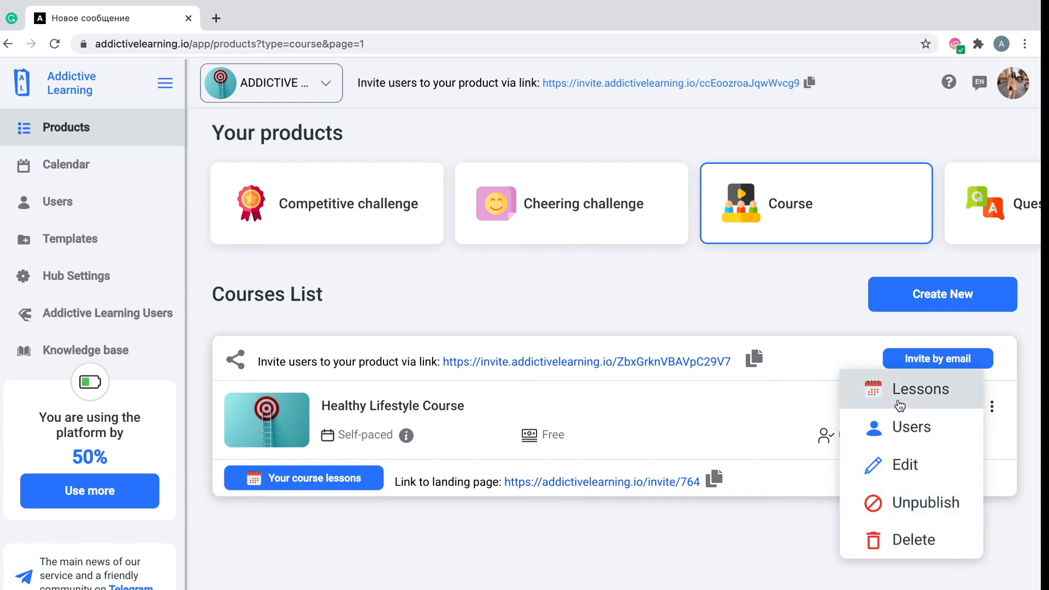
pyautogui.click(836, 325)
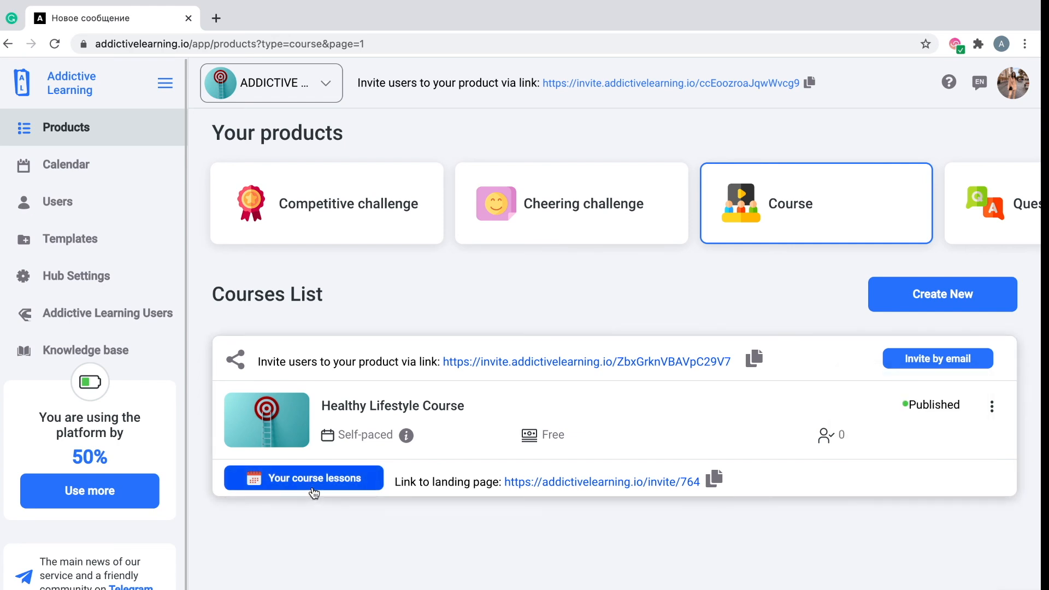
pyautogui.click(314, 479)
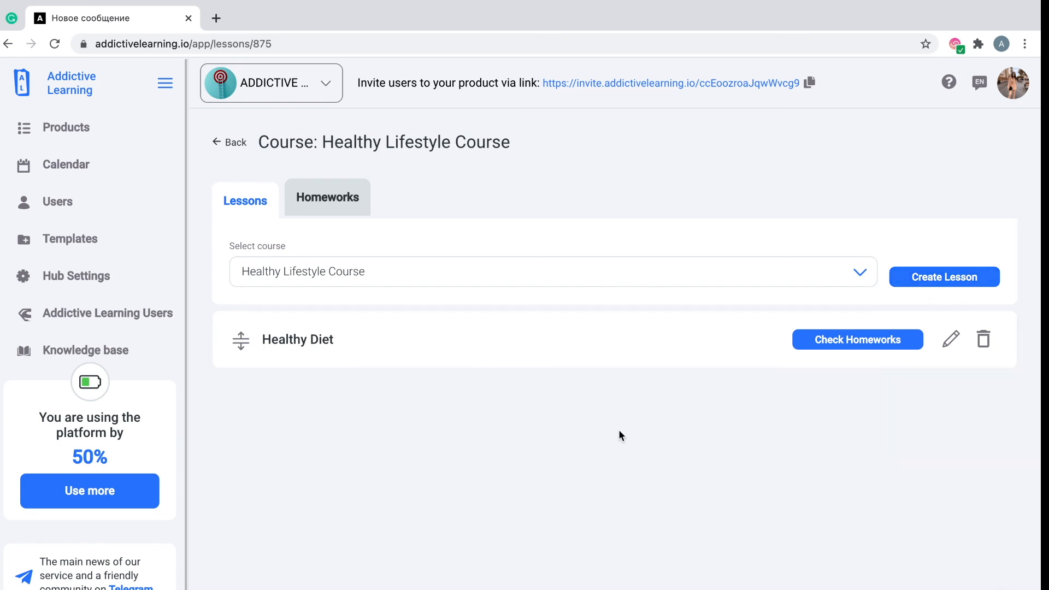
pyautogui.click(345, 205)
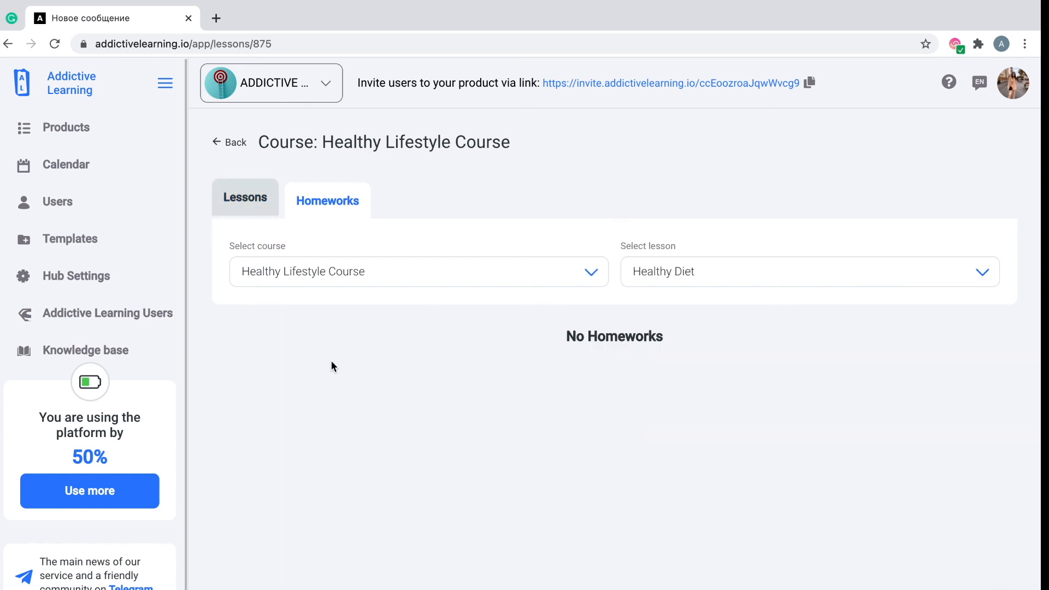
pyautogui.click(331, 273)
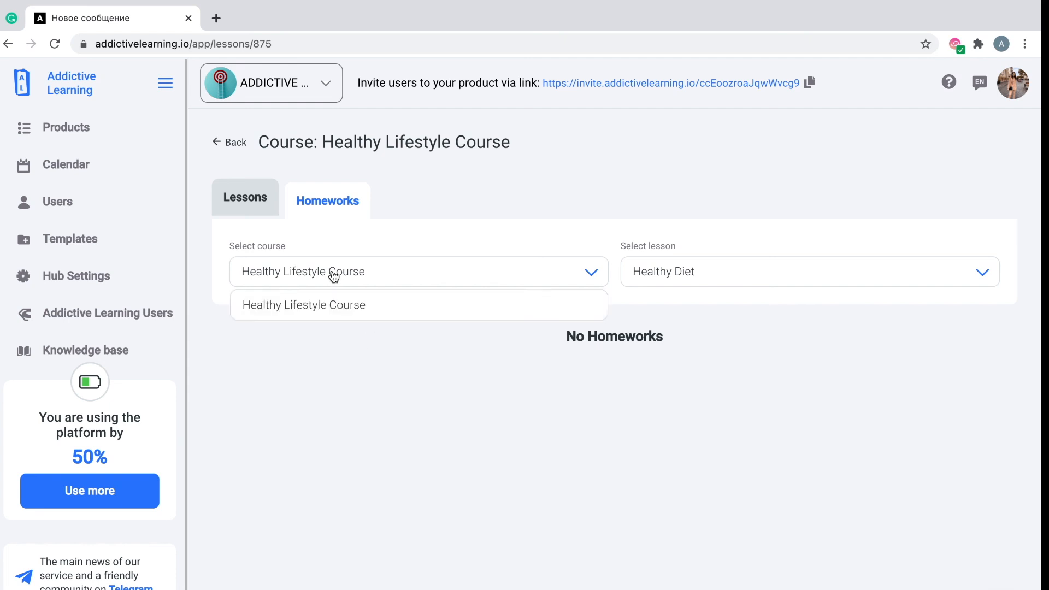
pyautogui.click(686, 275)
pyautogui.click(566, 400)
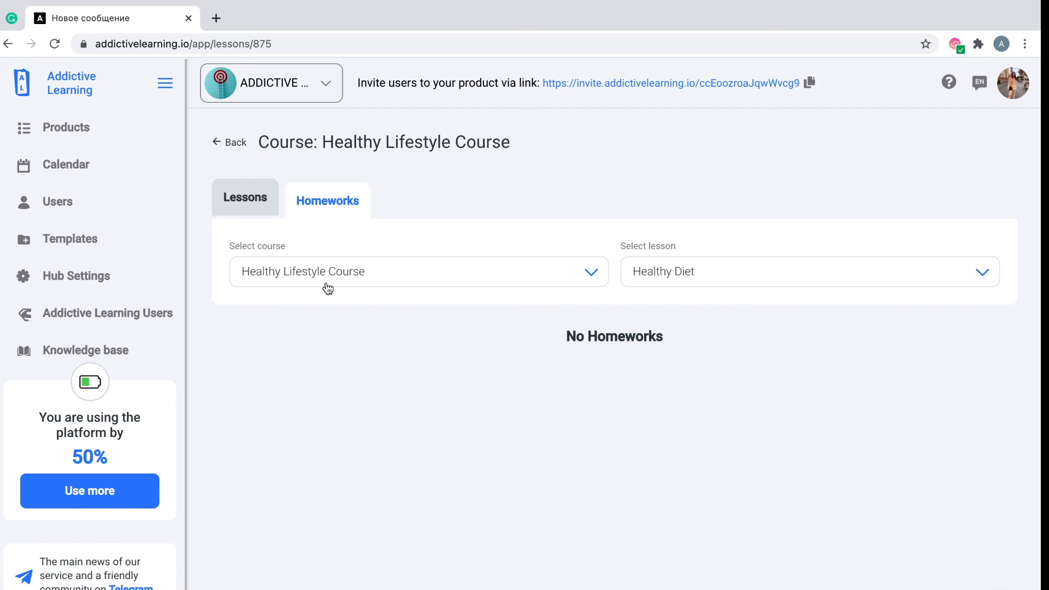
pyautogui.click(260, 209)
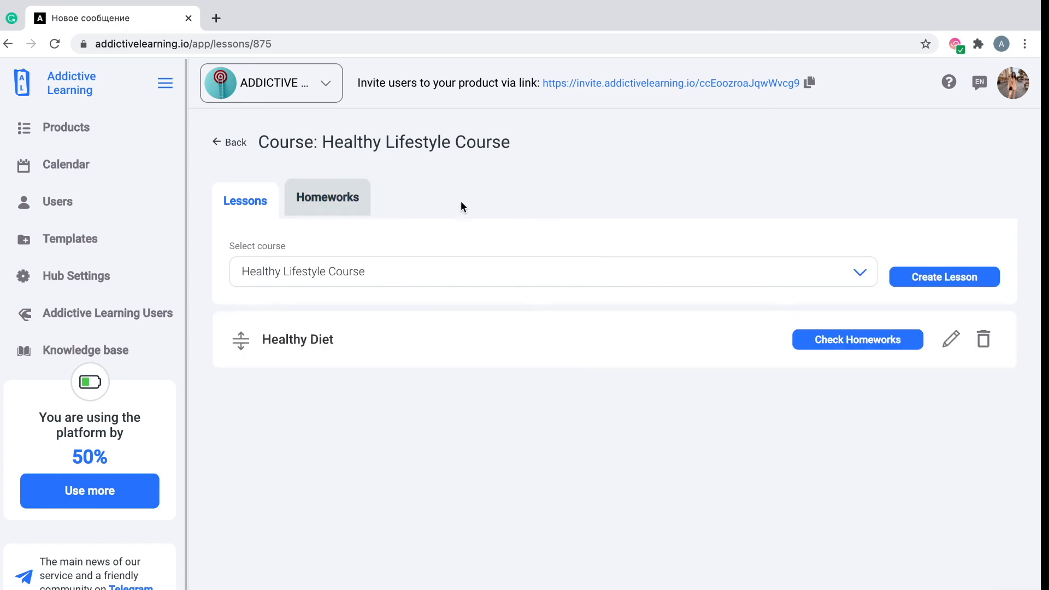
pyautogui.click(97, 114)
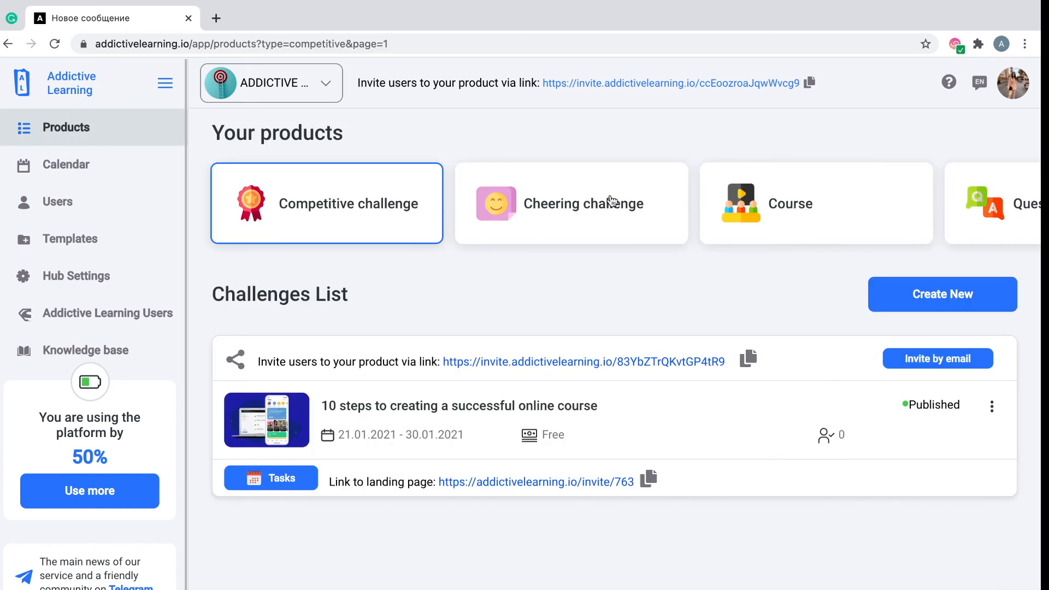
pyautogui.click(785, 205)
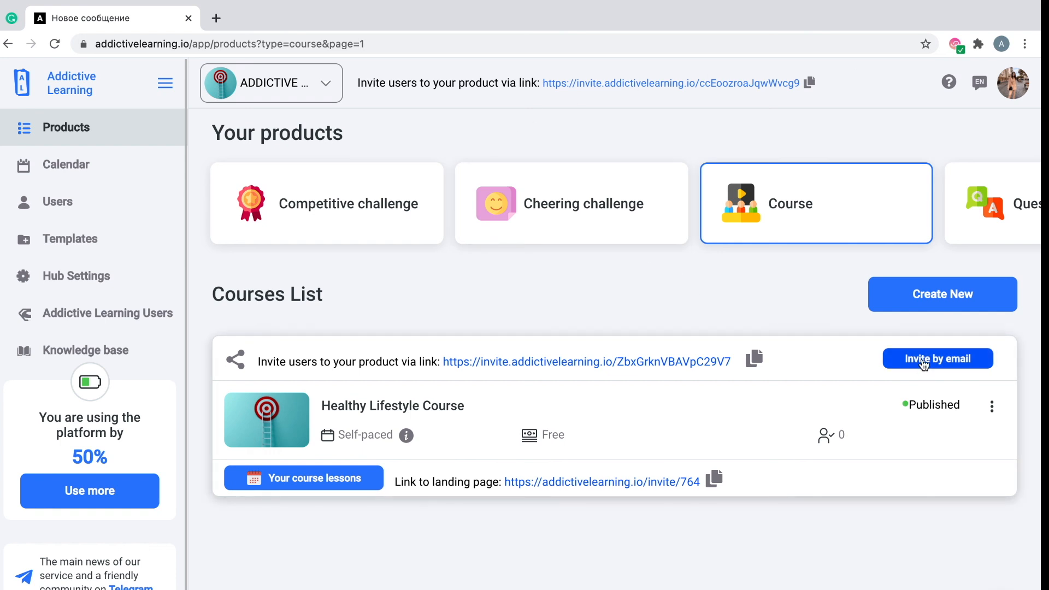
pyautogui.click(923, 363)
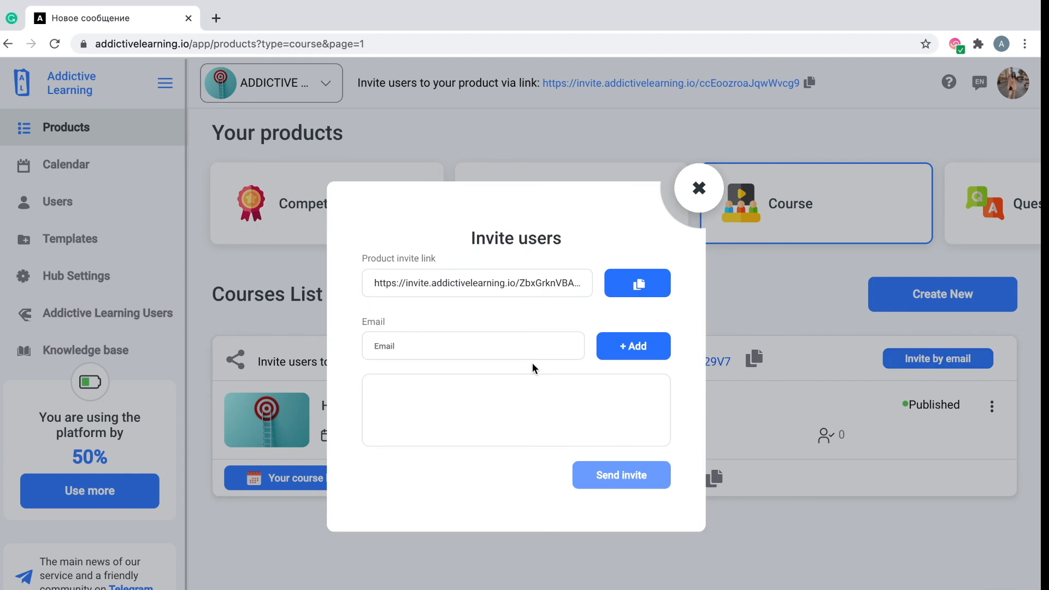
pyautogui.click(462, 344)
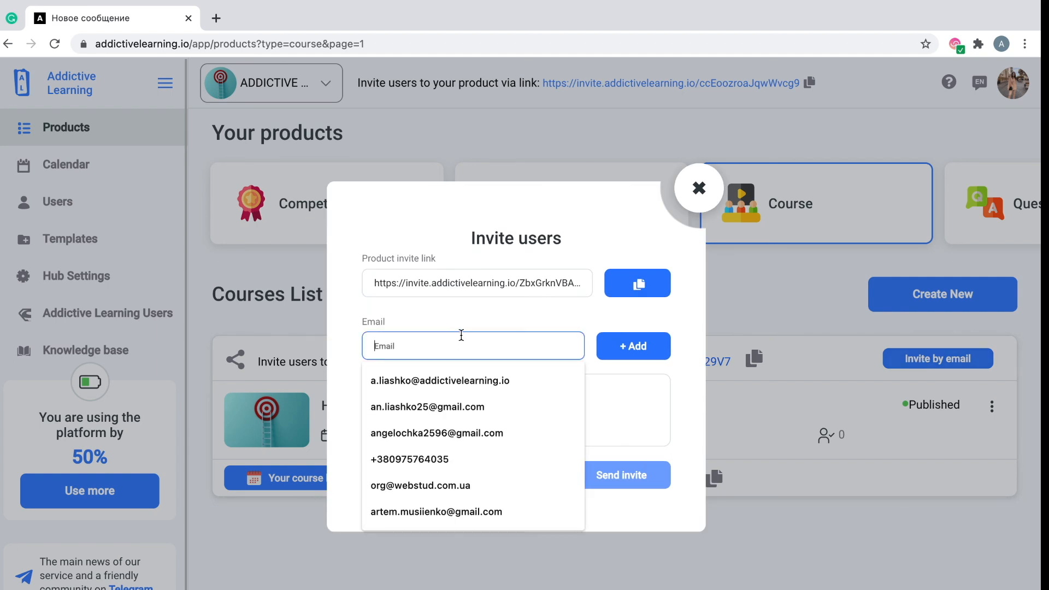
pyautogui.click(456, 383)
pyautogui.click(635, 348)
pyautogui.click(543, 346)
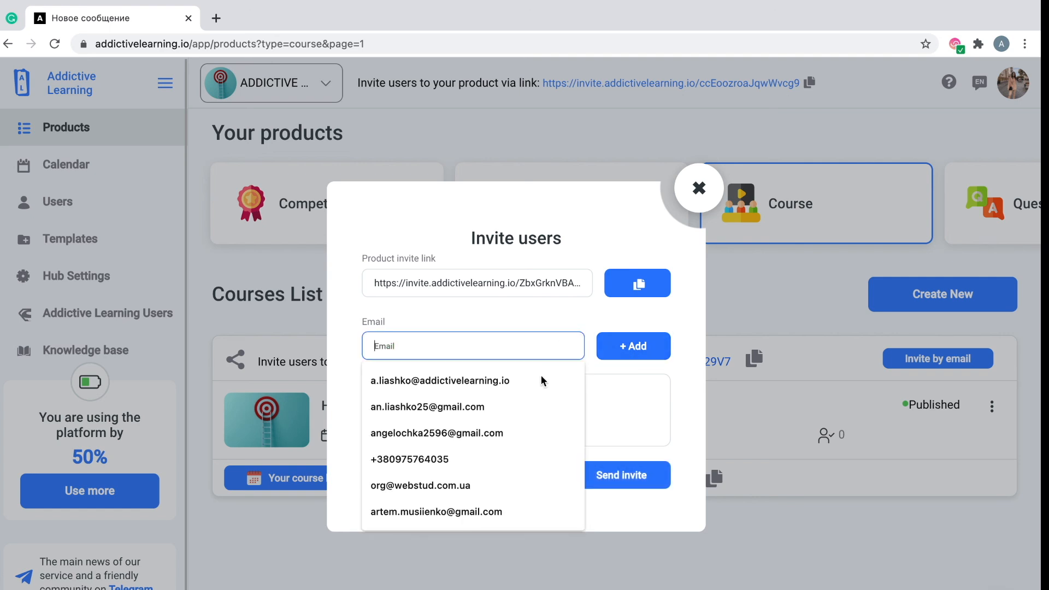
pyautogui.click(455, 484)
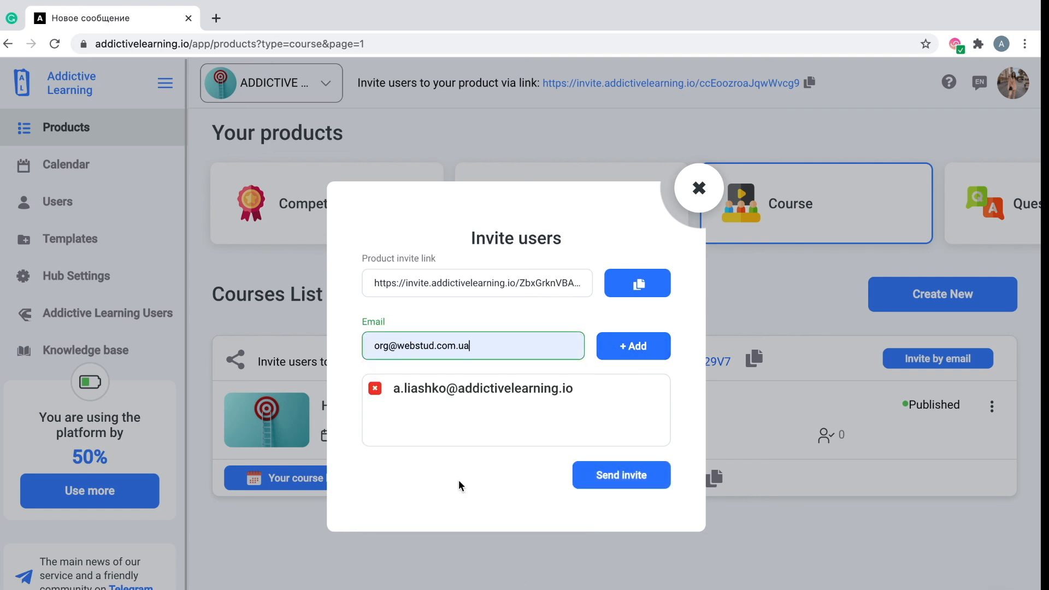
pyautogui.click(612, 359)
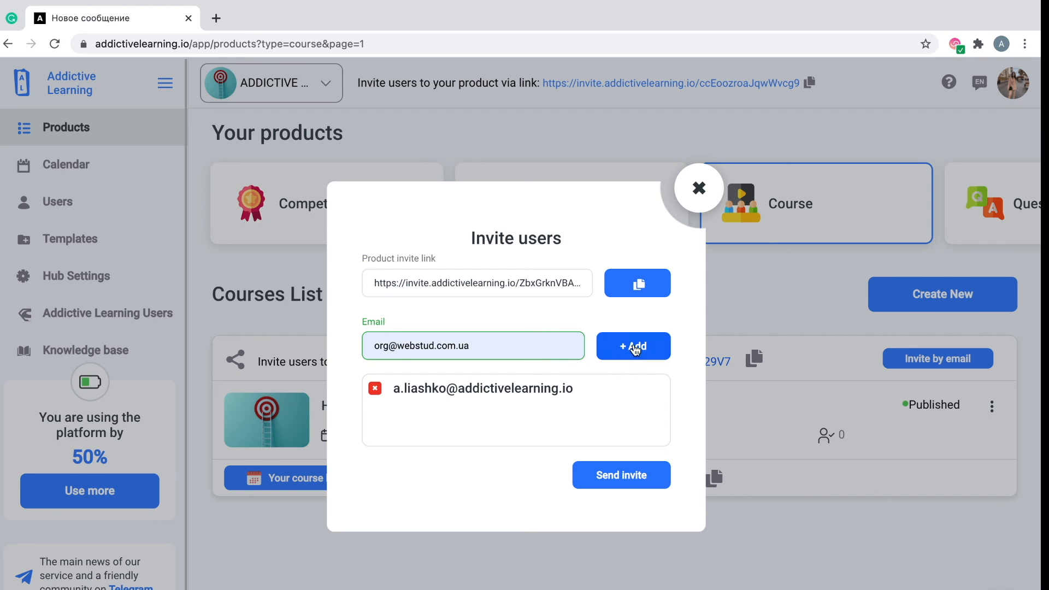
pyautogui.click(623, 487)
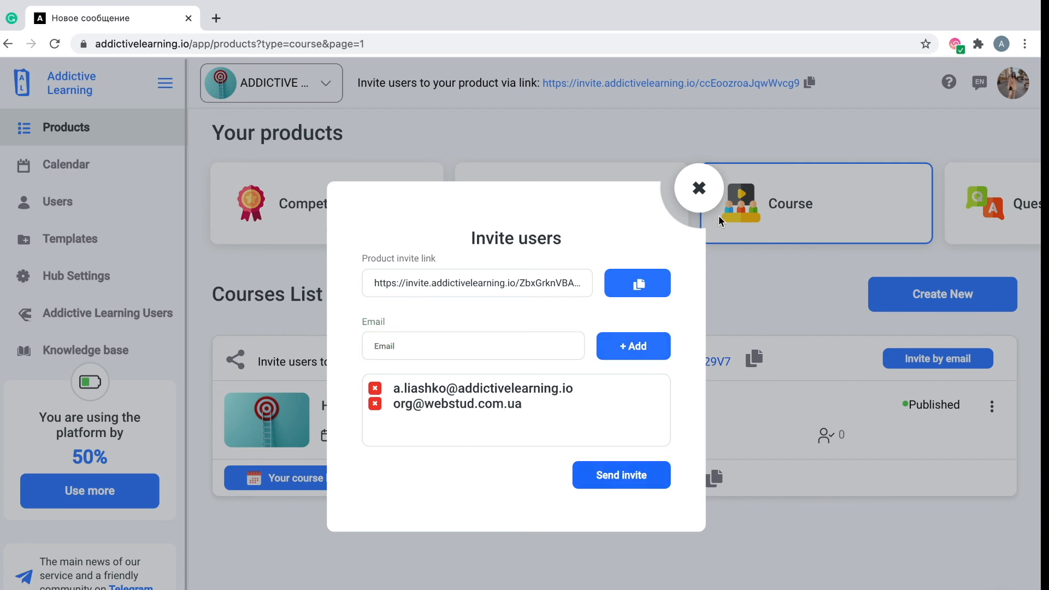
pyautogui.click(697, 189)
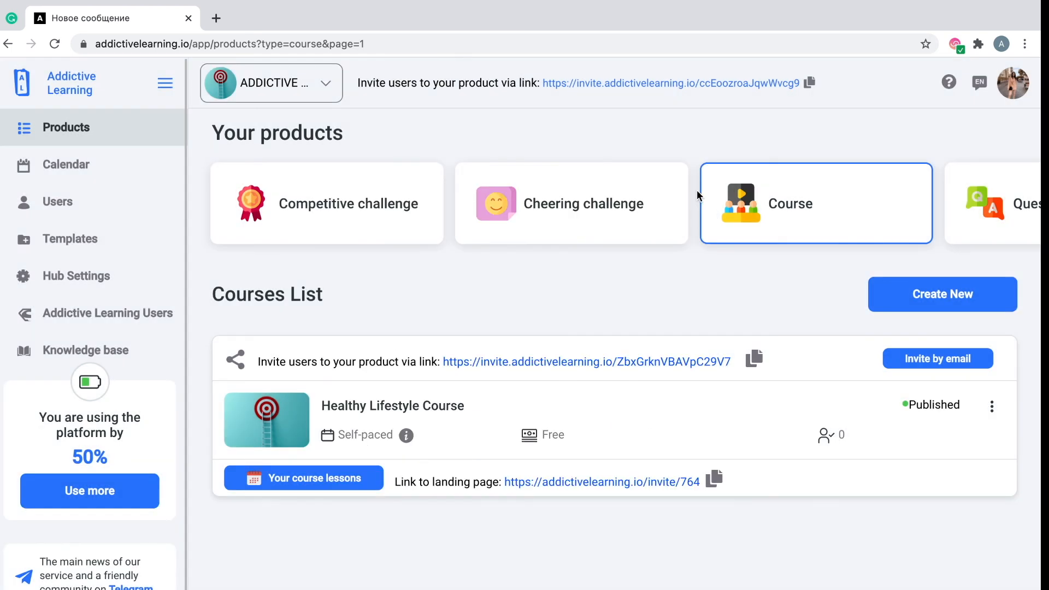